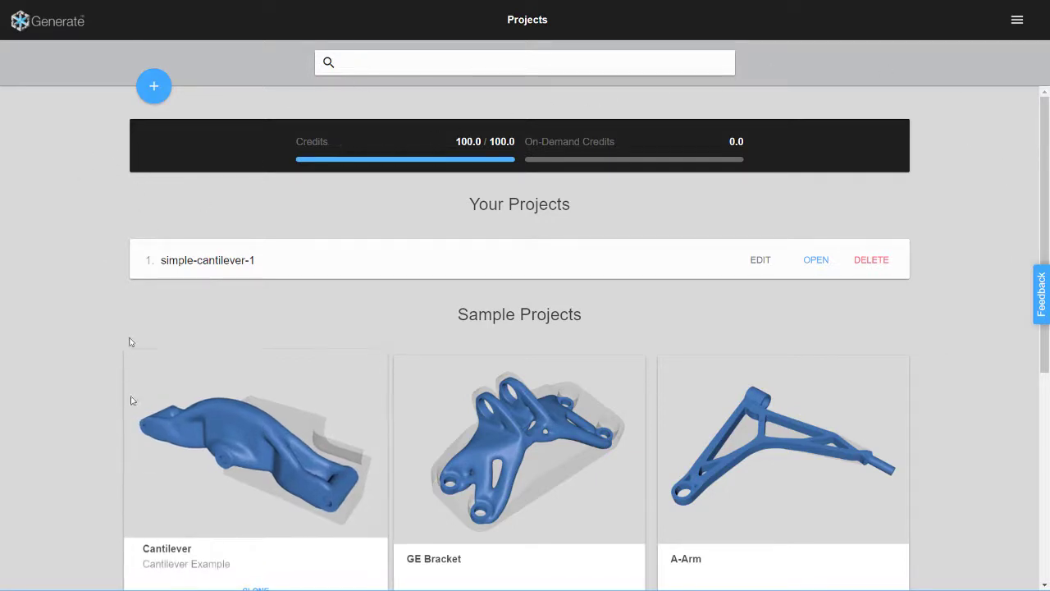
# - Scroll the Projects page to review simple-cantilever-1 and the Cantilever, GE Bracket, A-Arm and Upright samples
pyautogui.moveTo(1047, 143); pyautogui.dragTo(1047, 253)
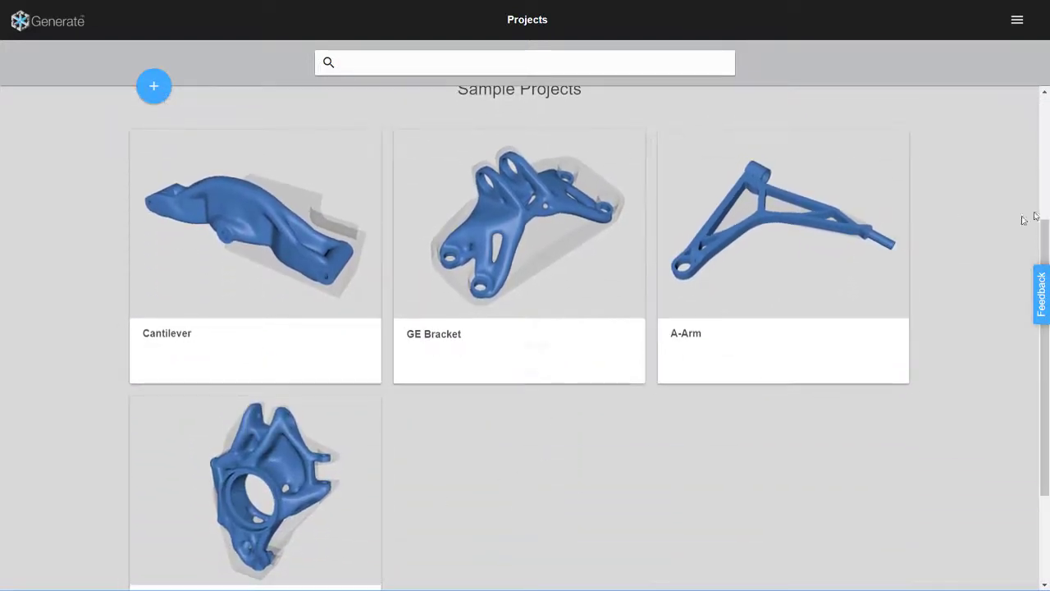
pyautogui.scroll(-1, 902, 295)
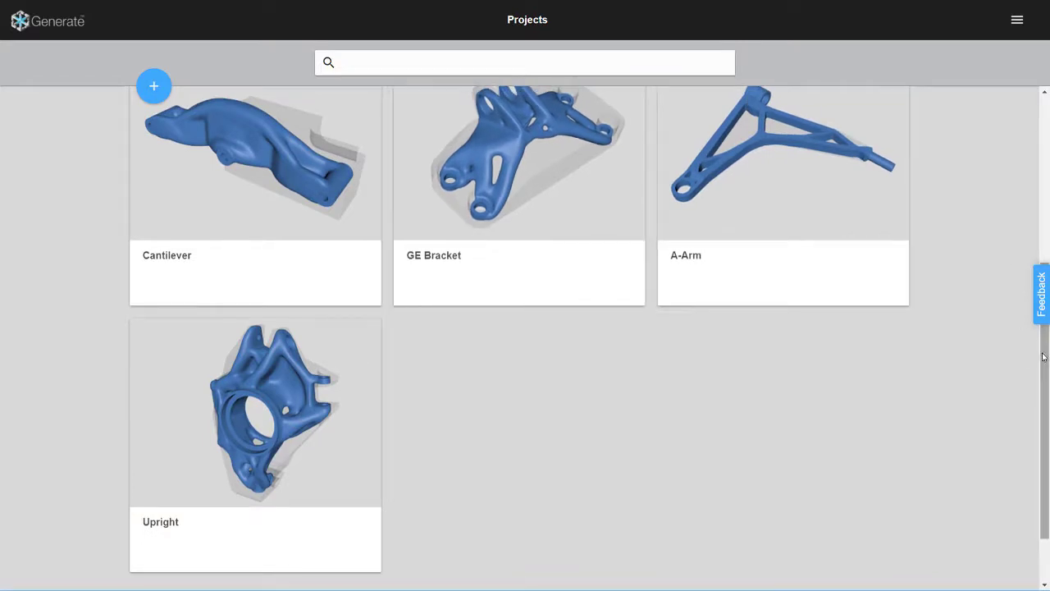
pyautogui.scroll(4, 1022, 351)
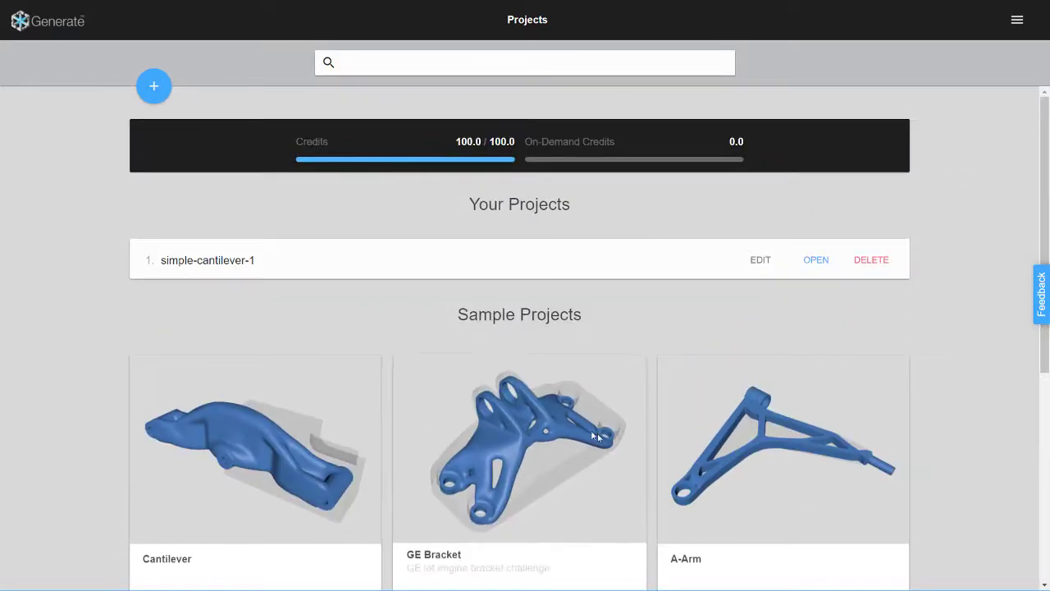
pyautogui.scroll(-2, 1045, 181)
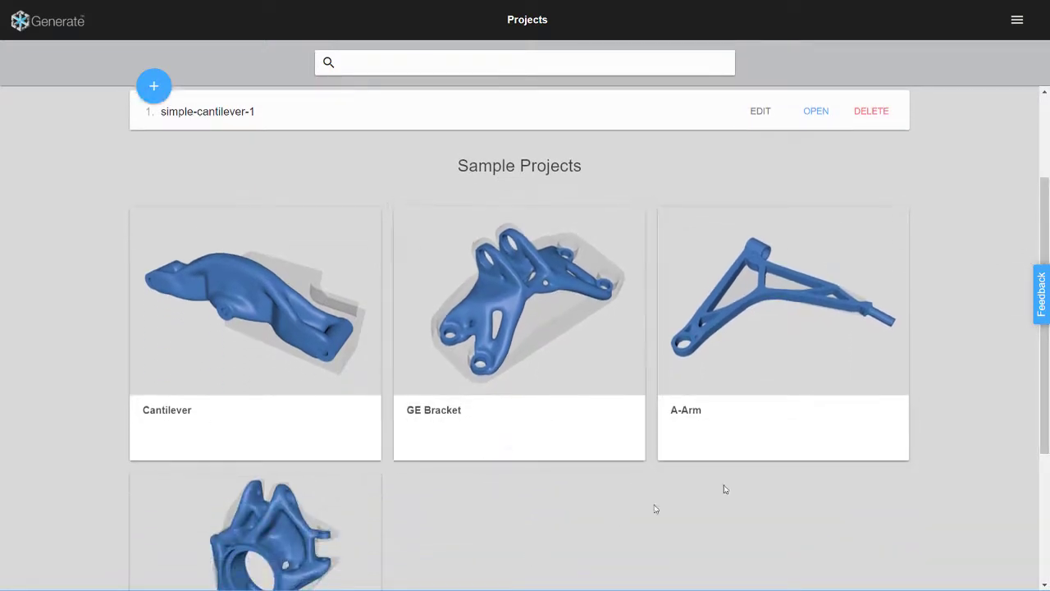
pyautogui.moveTo(1046, 236); pyautogui.dragTo(1044, 197)
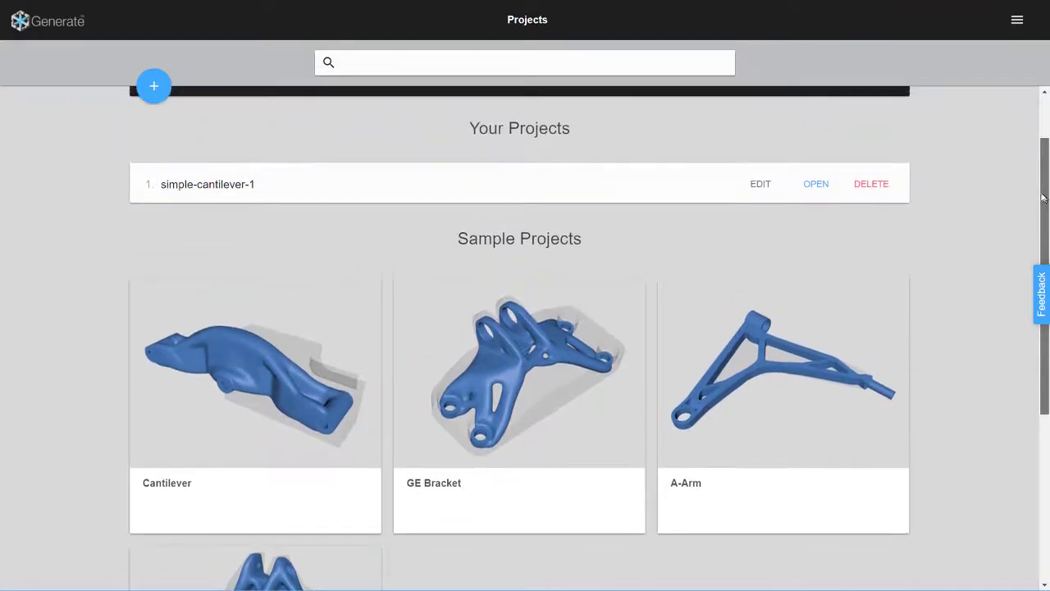
pyautogui.moveTo(509, 537)
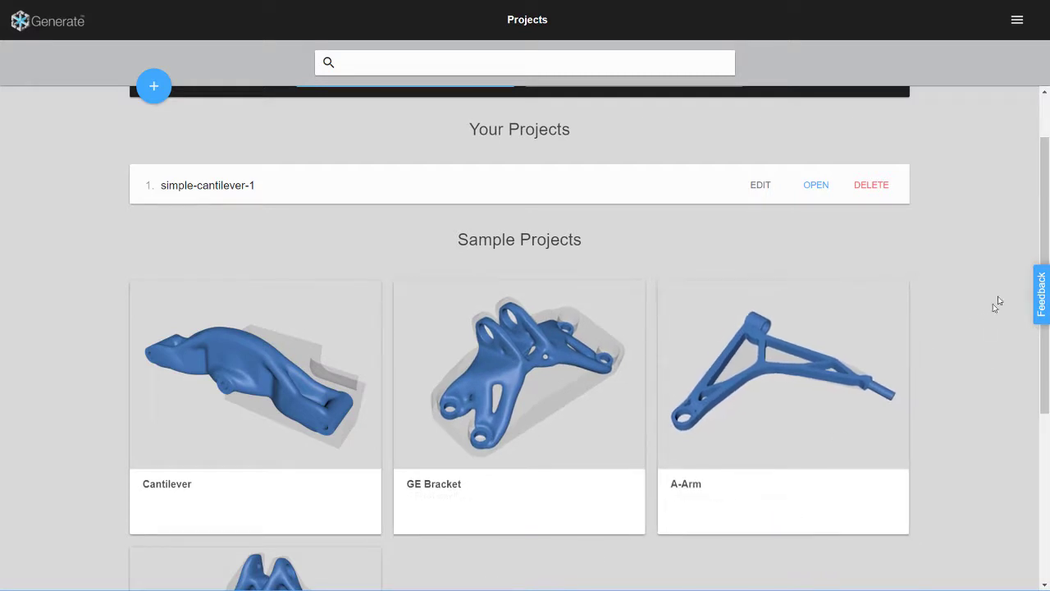
pyautogui.moveTo(1037, 249)
pyautogui.mouseDown()
pyautogui.moveTo(1042, 215)
pyautogui.moveTo(1042, 424)
pyautogui.moveTo(1040, 389)
pyautogui.mouseUp()
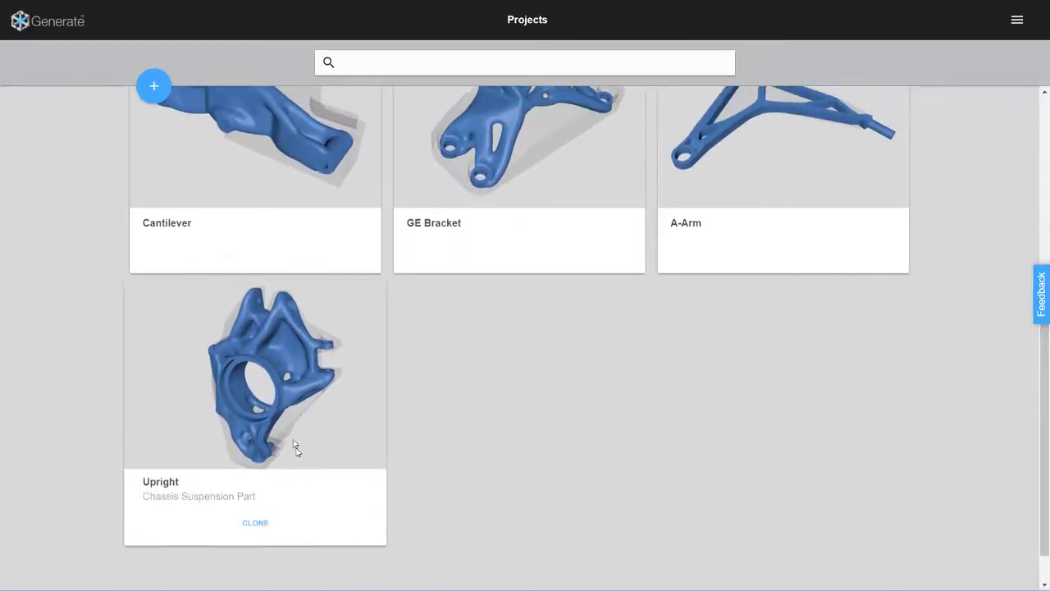
pyautogui.moveTo(289, 237)
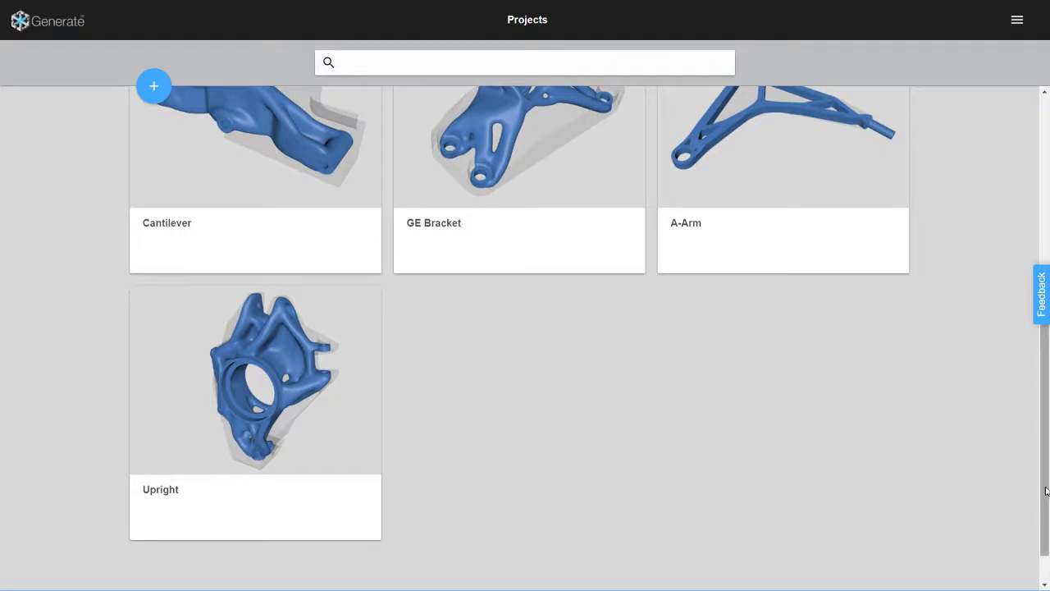
pyautogui.moveTo(1043, 492); pyautogui.dragTo(1046, 291)
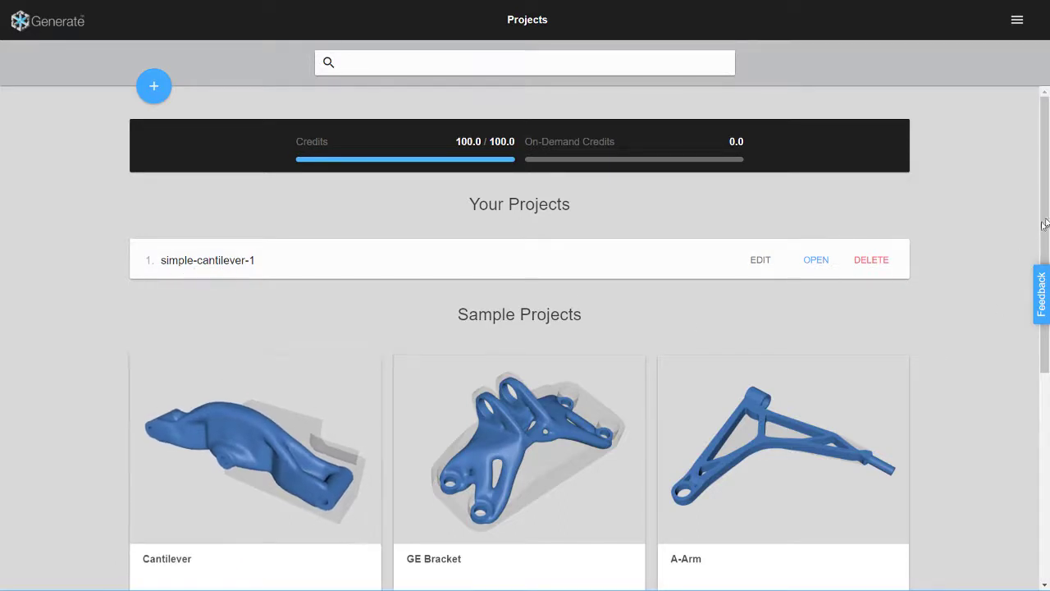
pyautogui.scroll(-1, 246, 369)
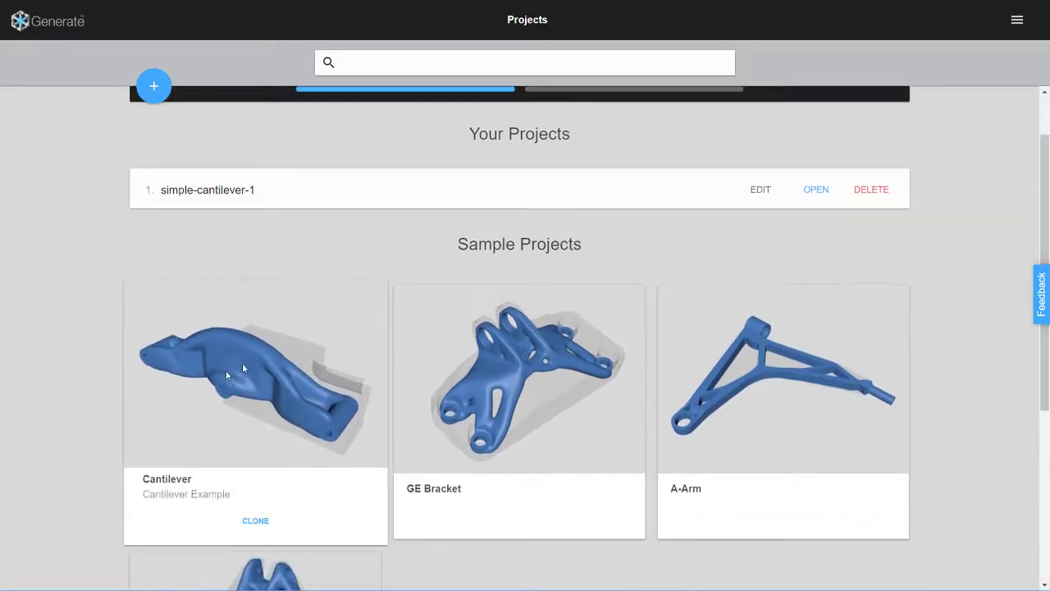
pyautogui.scroll(1, 1025, 219)
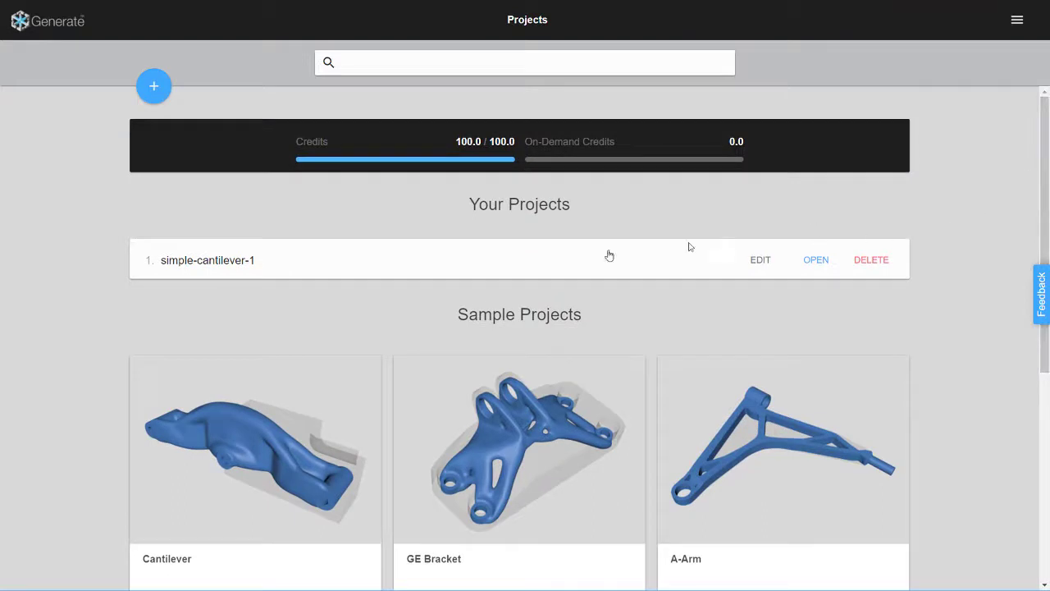
# - Open the simple-cantilever-1 project and orbit to inspect its optimized result
pyautogui.click(822, 263)
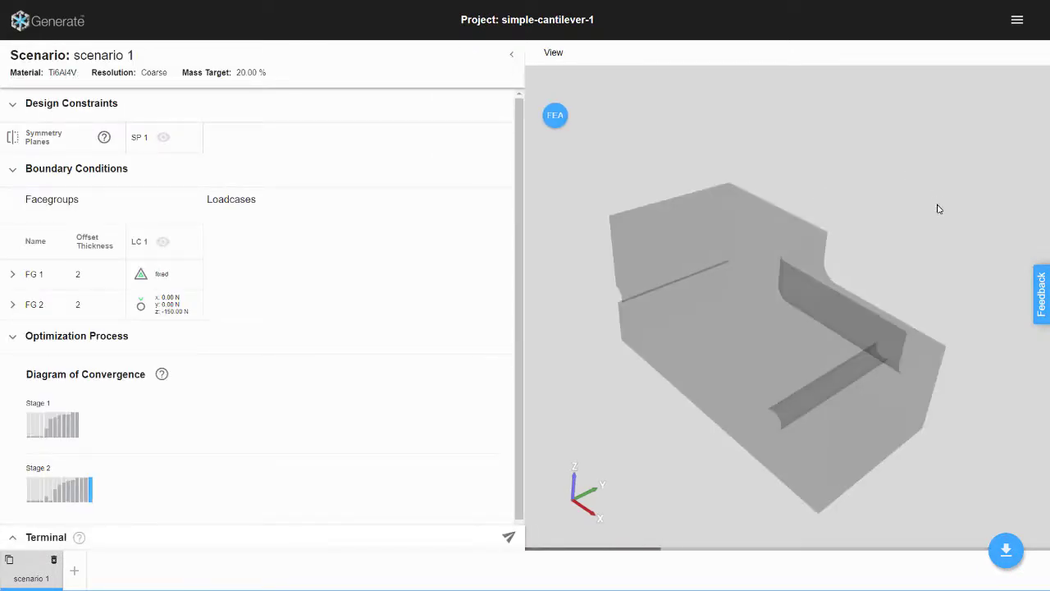
pyautogui.moveTo(894, 241); pyautogui.dragTo(632, 385)
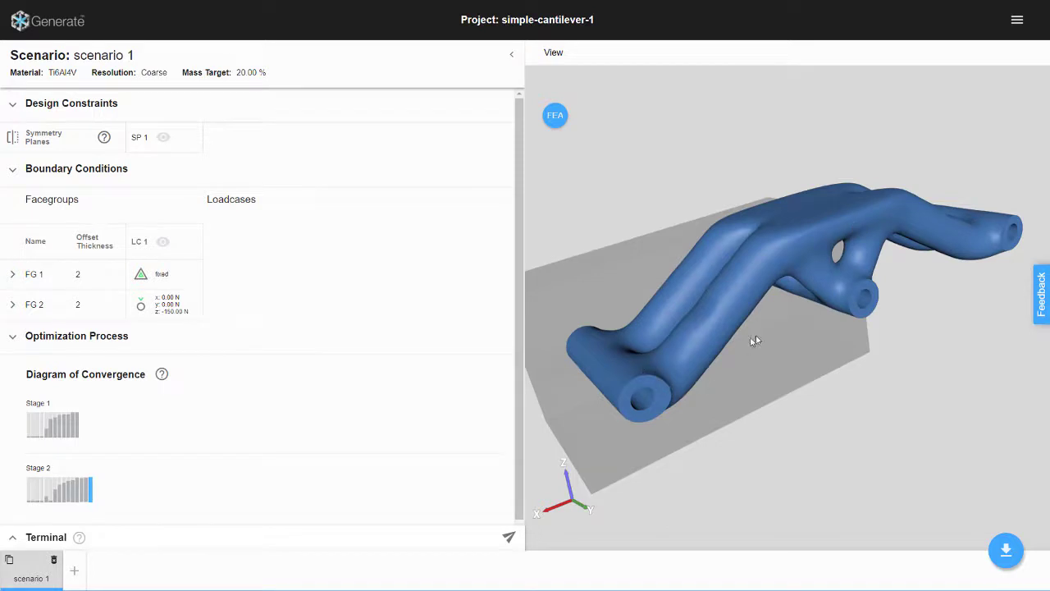
pyautogui.moveTo(699, 170); pyautogui.dragTo(713, 166, button='right')
# - Show the design space as a solid grey block and orbit to see both holes and the stepped pocket
pyautogui.click(554, 54)
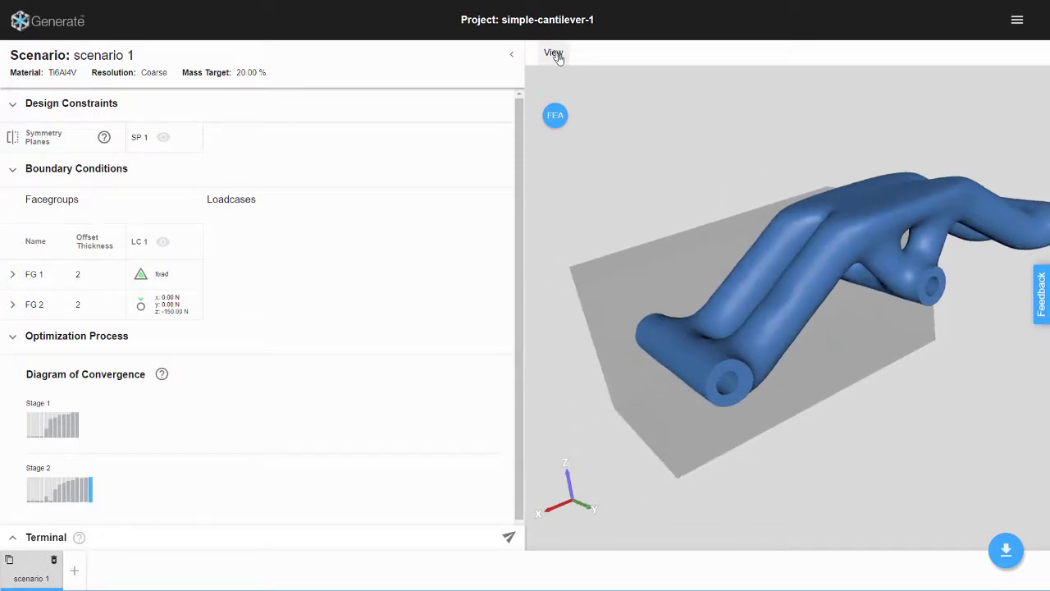
pyautogui.moveTo(708, 87)
pyautogui.click(799, 88)
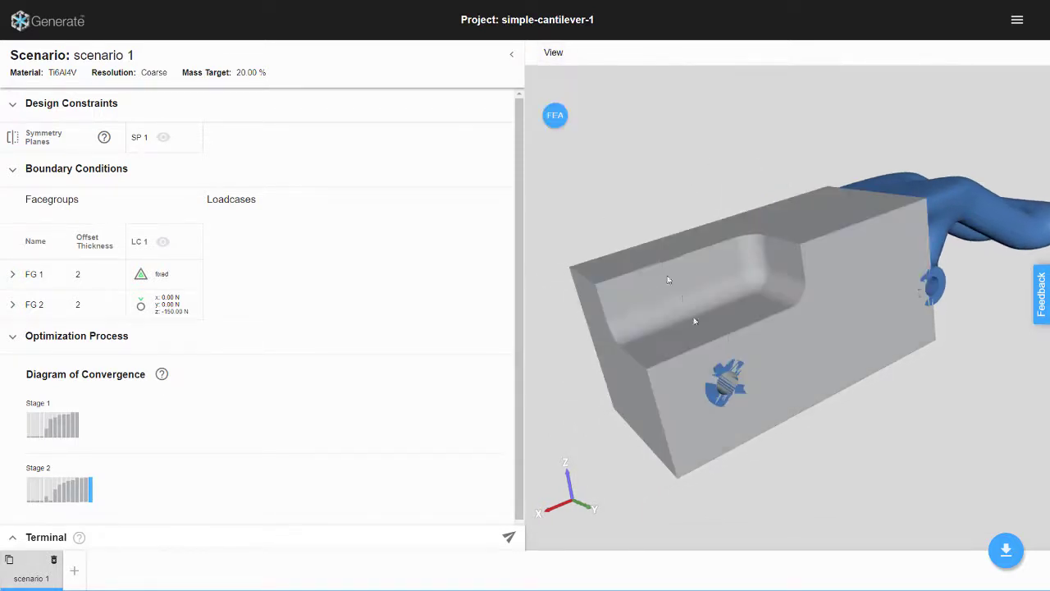
pyautogui.moveTo(730, 259); pyautogui.dragTo(794, 235)
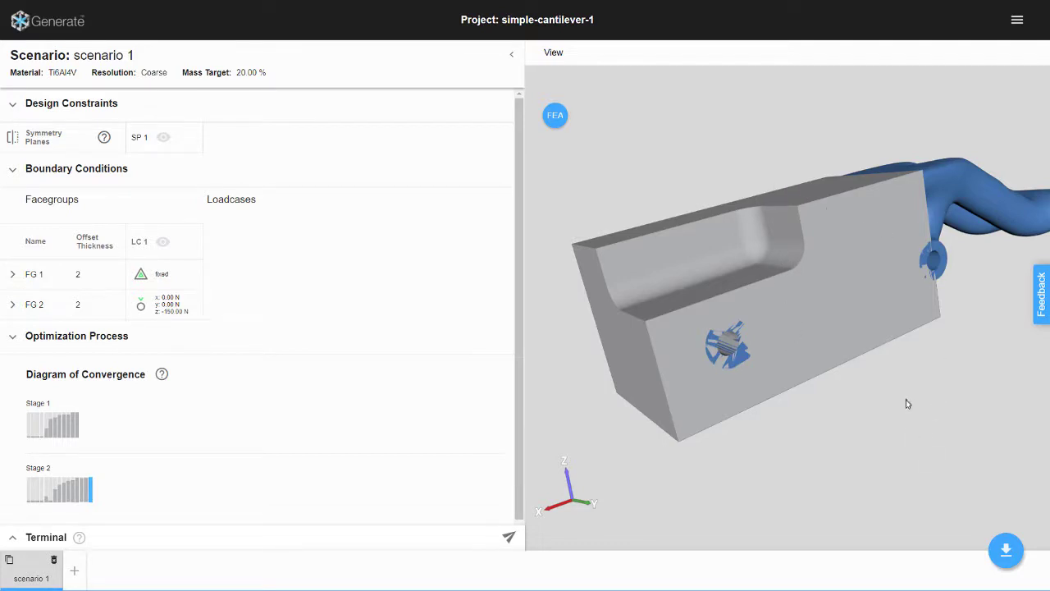
pyautogui.moveTo(950, 374); pyautogui.dragTo(705, 233)
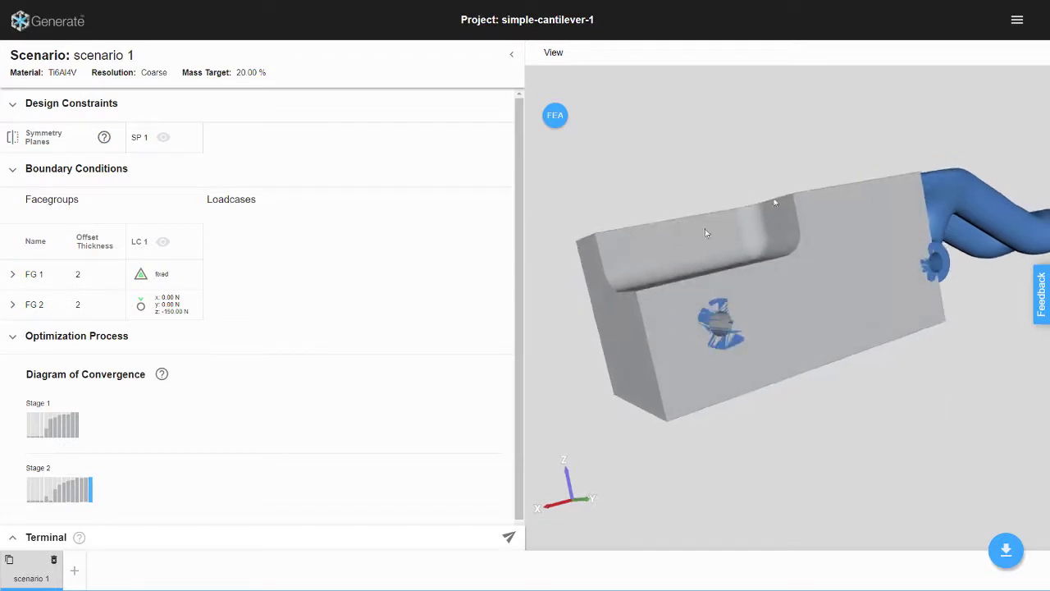
pyautogui.moveTo(671, 316); pyautogui.dragTo(715, 215)
pyautogui.moveTo(785, 197); pyautogui.dragTo(867, 169)
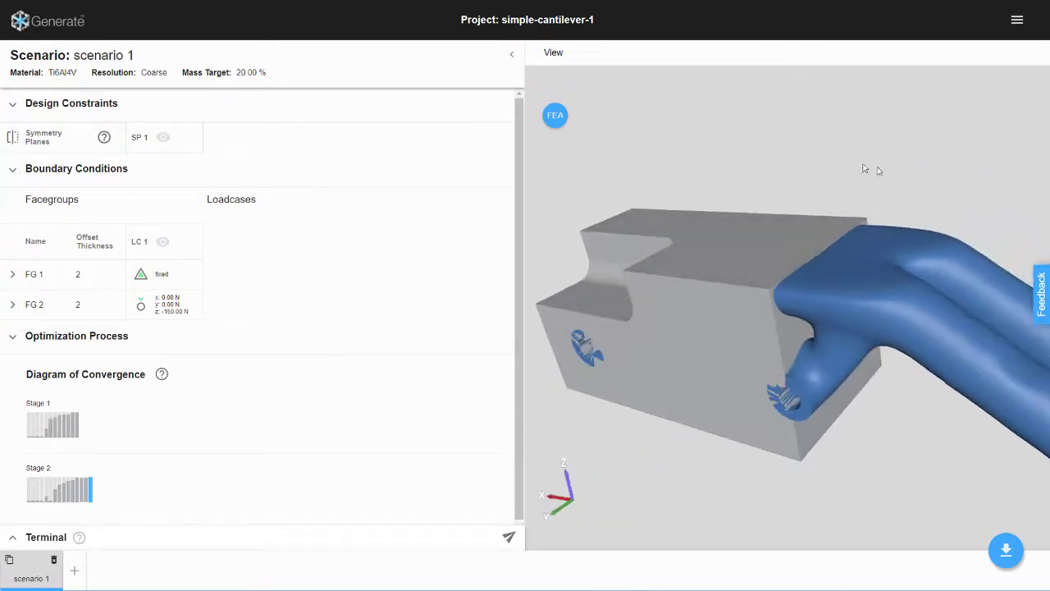
# - Switch the design space display to ghost so it becomes translucent
pyautogui.click(553, 52)
pyautogui.moveTo(629, 87)
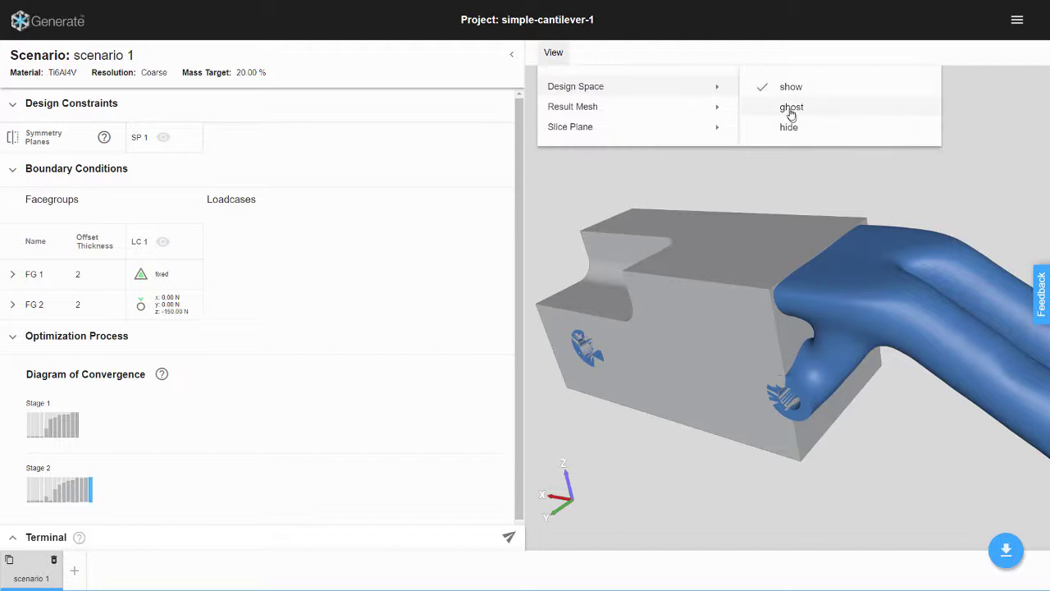
pyautogui.click(790, 107)
pyautogui.moveTo(853, 172); pyautogui.dragTo(853, 147)
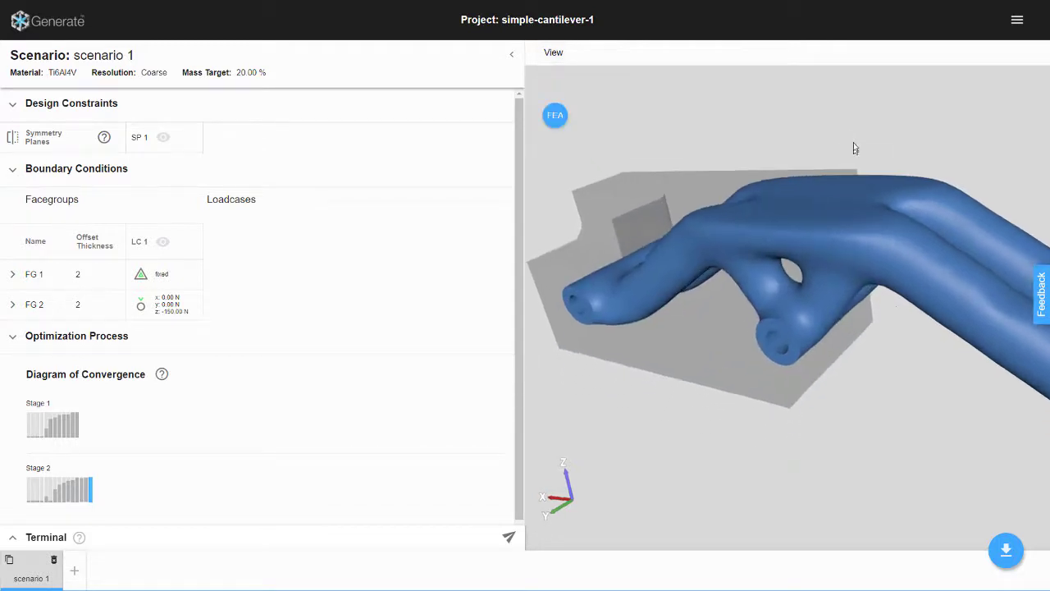
# - Display the SP 1 symmetry plane and orbit the model to view it from several angles
pyautogui.click(163, 137)
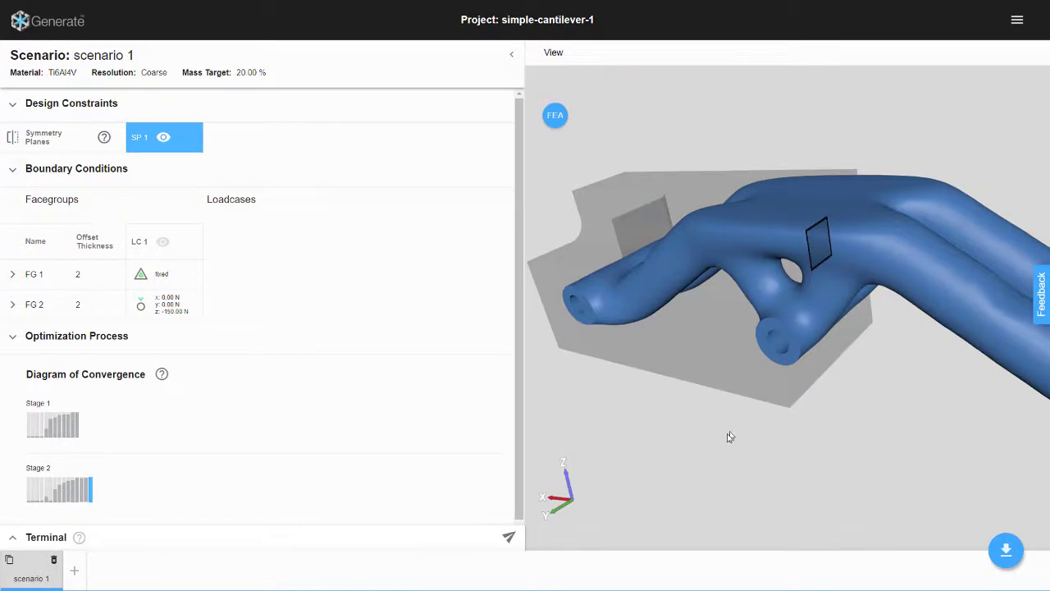
pyautogui.moveTo(729, 436); pyautogui.dragTo(576, 217)
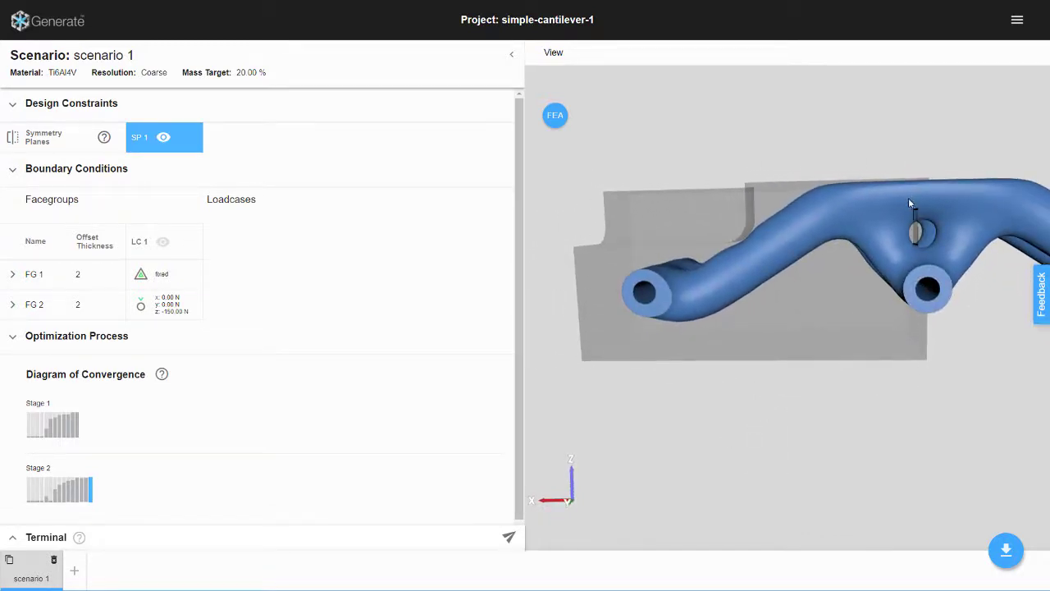
pyautogui.moveTo(906, 309); pyautogui.dragTo(736, 293)
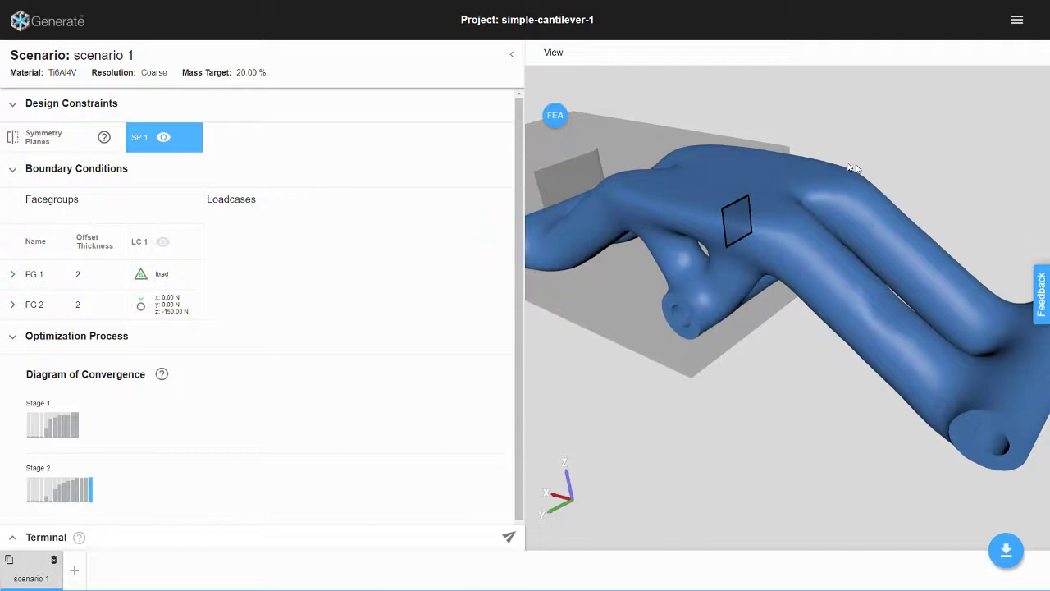
pyautogui.moveTo(818, 154); pyautogui.dragTo(853, 148)
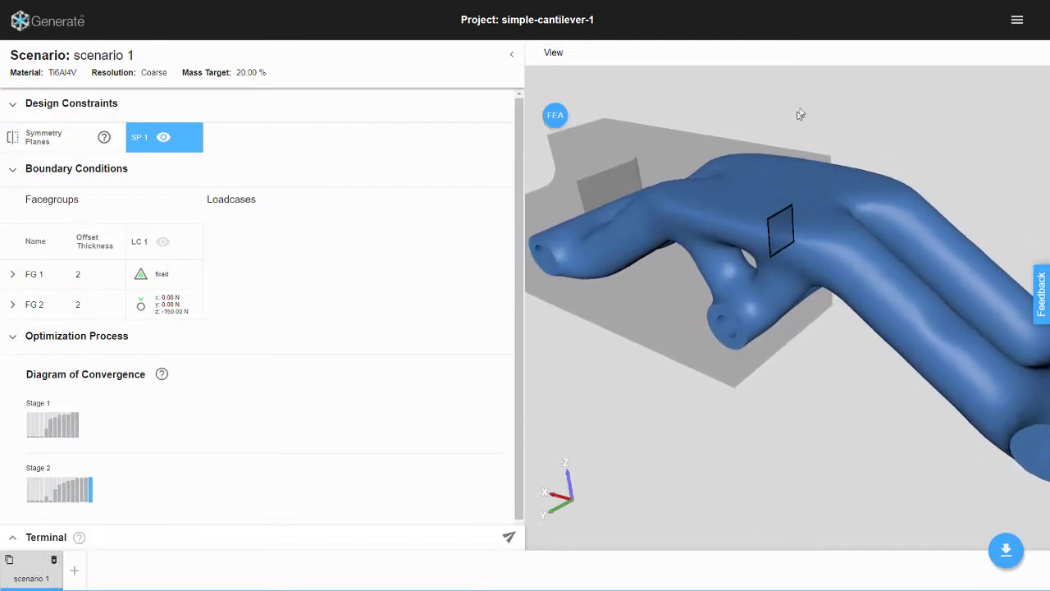
pyautogui.moveTo(799, 114); pyautogui.dragTo(765, 173)
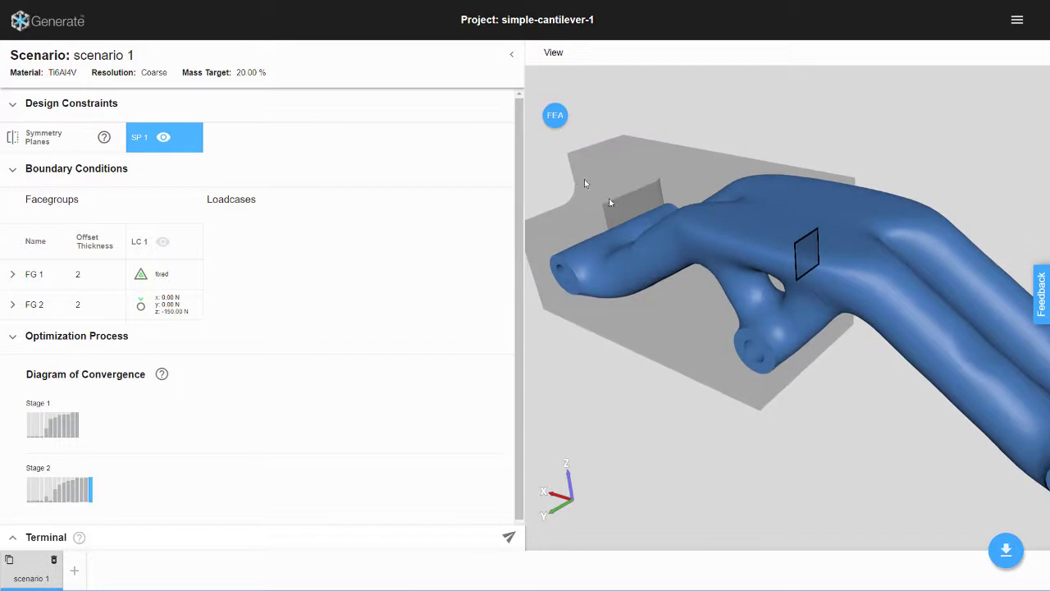
pyautogui.moveTo(932, 224); pyautogui.dragTo(891, 219)
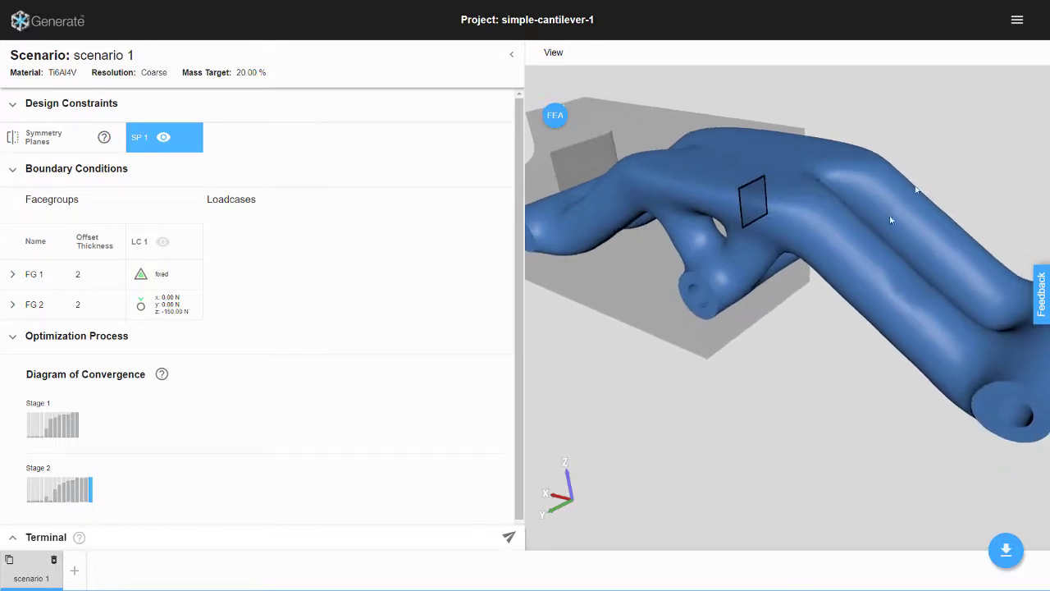
# - Display the LC 1 load and fixed-support markers and orbit to inspect them
pyautogui.click(165, 243)
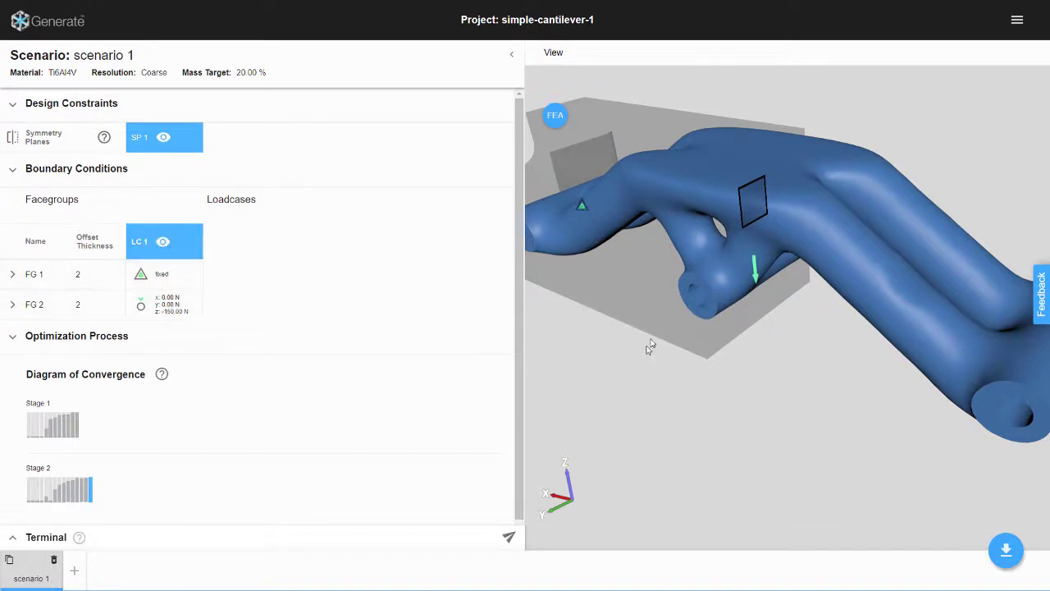
pyautogui.moveTo(649, 347)
pyautogui.mouseDown()
pyautogui.moveTo(658, 300)
pyautogui.moveTo(704, 333)
pyautogui.moveTo(736, 328)
pyautogui.moveTo(676, 246)
pyautogui.mouseUp()
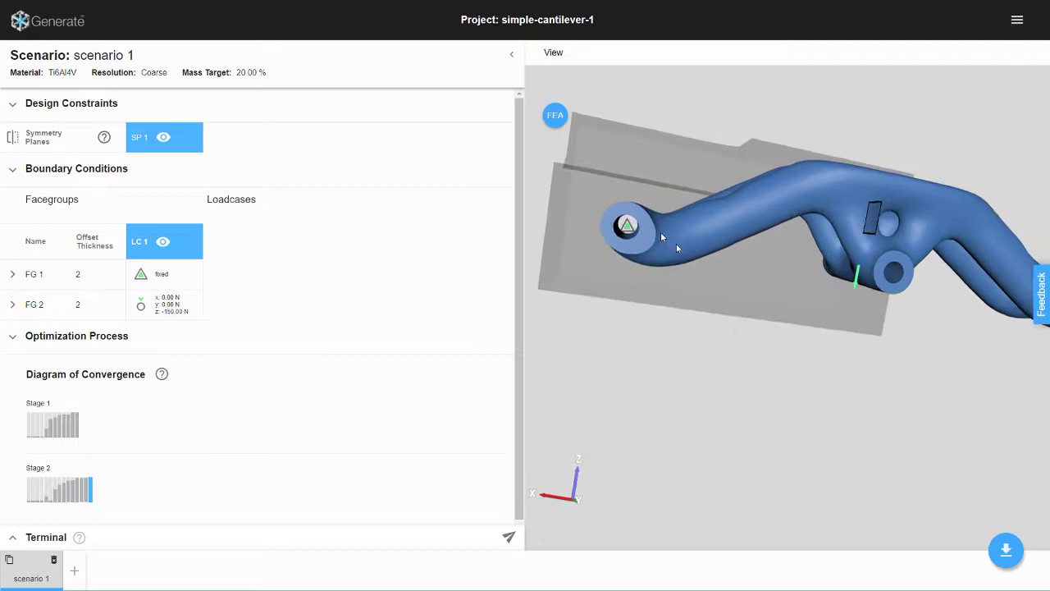
pyautogui.moveTo(850, 348); pyautogui.dragTo(820, 338)
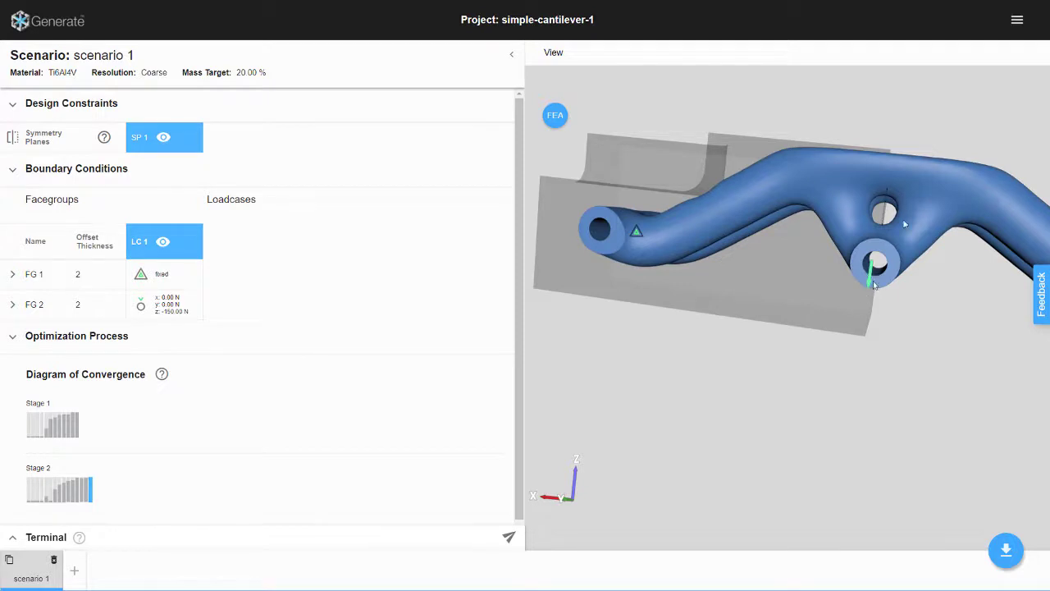
pyautogui.moveTo(894, 170); pyautogui.dragTo(861, 226)
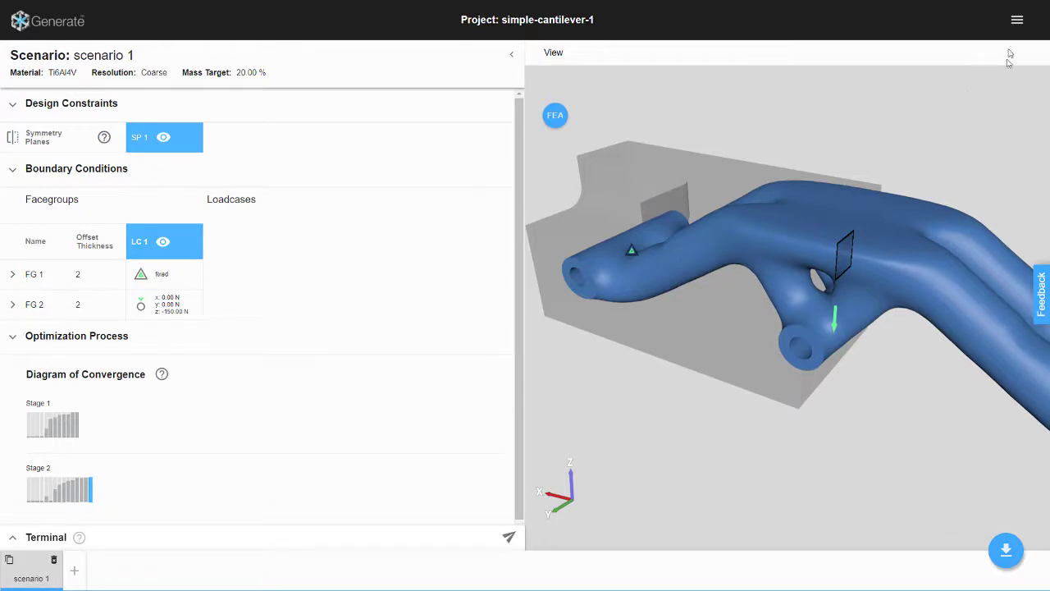
# - From the projects list, create and save project 'simple cantilever' by dropping in simple-cantilever.stp
pyautogui.click(1015, 25)
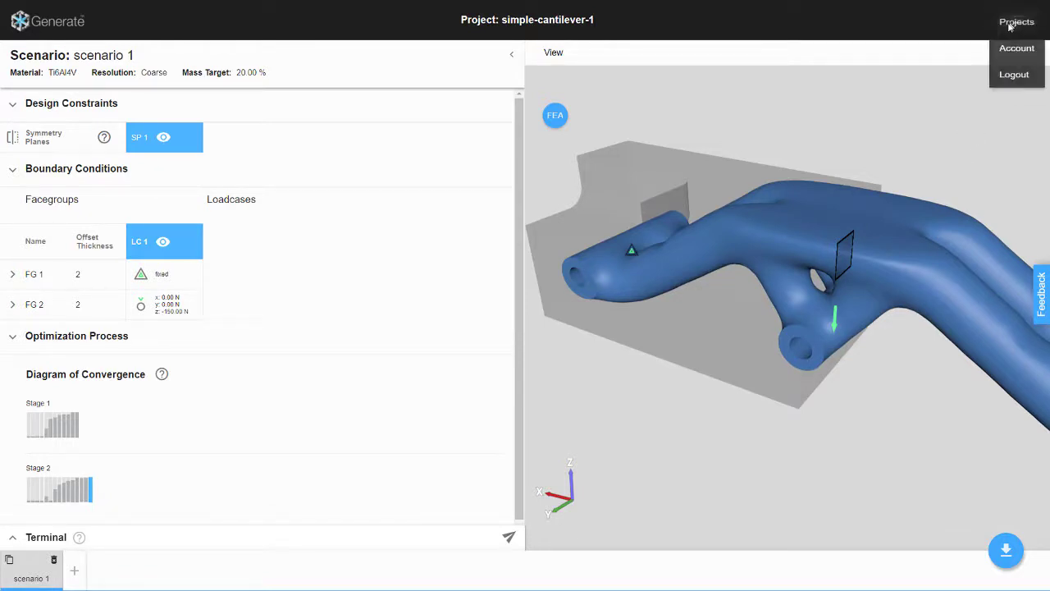
pyautogui.click(1012, 26)
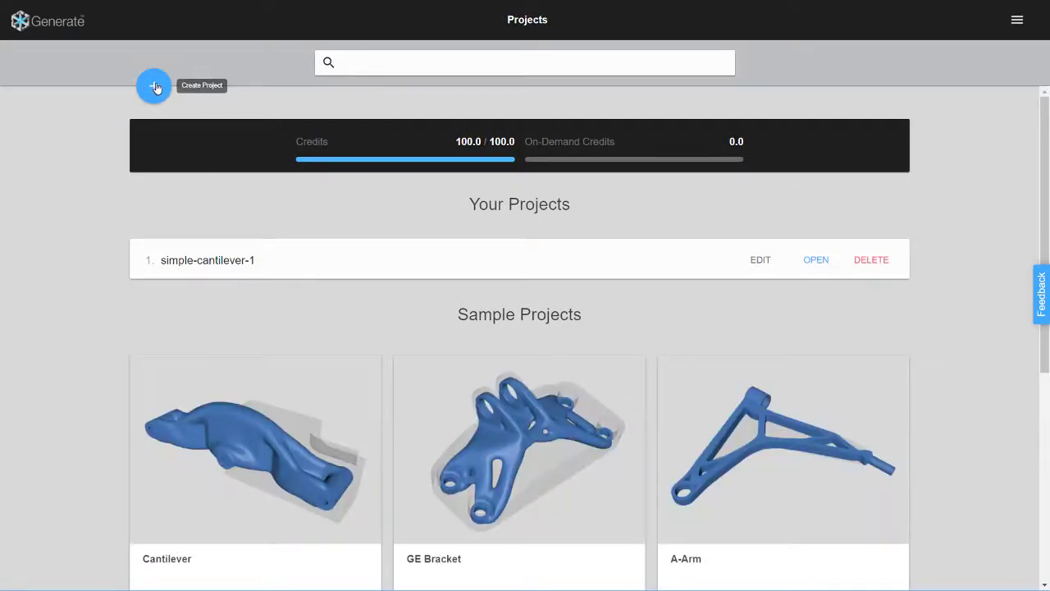
pyautogui.click(156, 87)
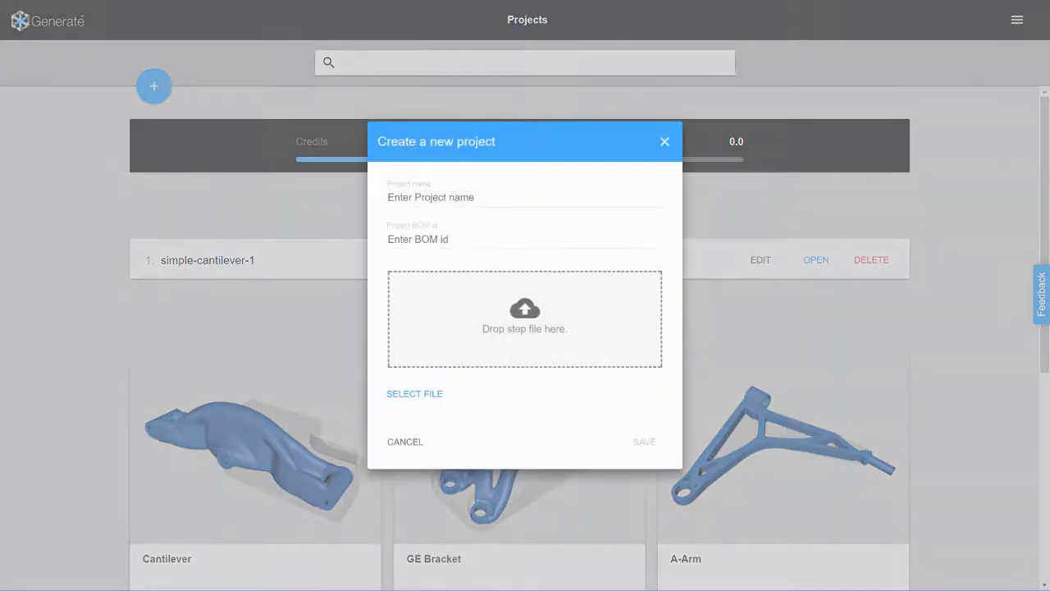
pyautogui.hotkey('alt', 'Tab')
pyautogui.moveTo(702, 251); pyautogui.dragTo(502, 339)
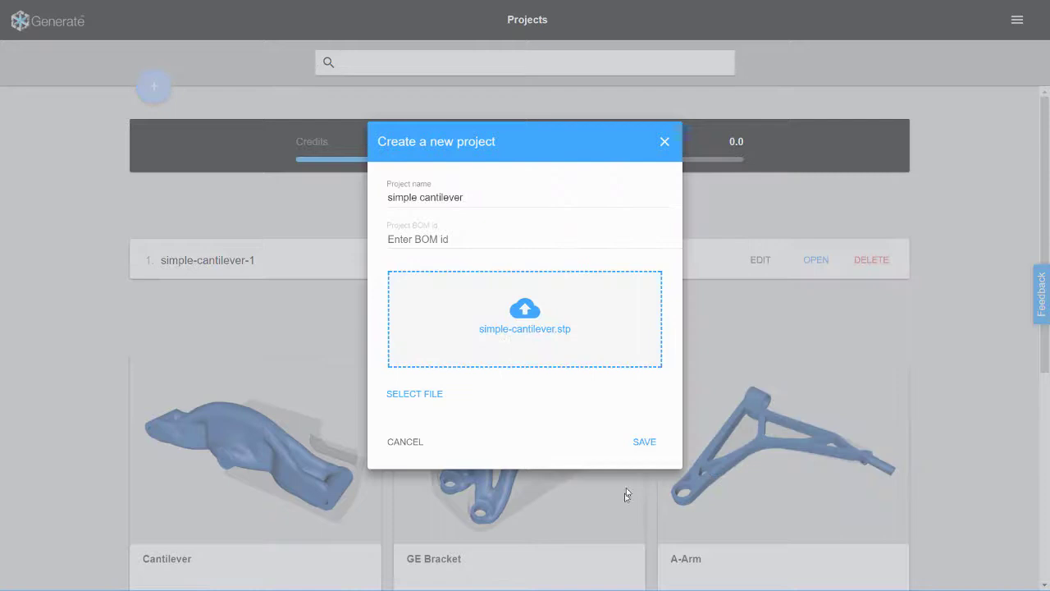
pyautogui.click(645, 442)
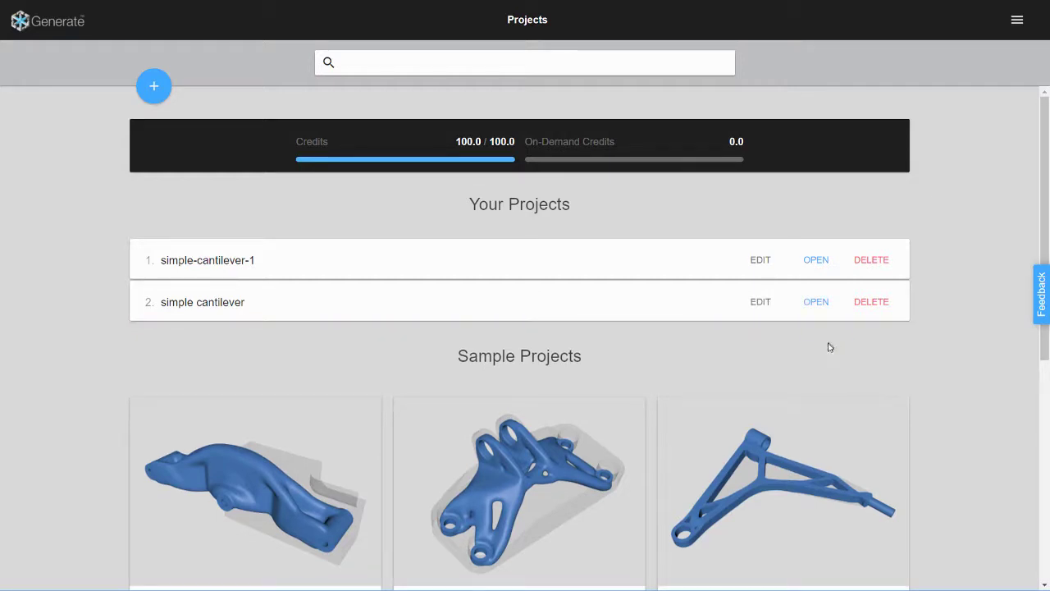
# - Open the simple cantilever project and orbit the imported block to bring its end face into view
pyautogui.click(816, 302)
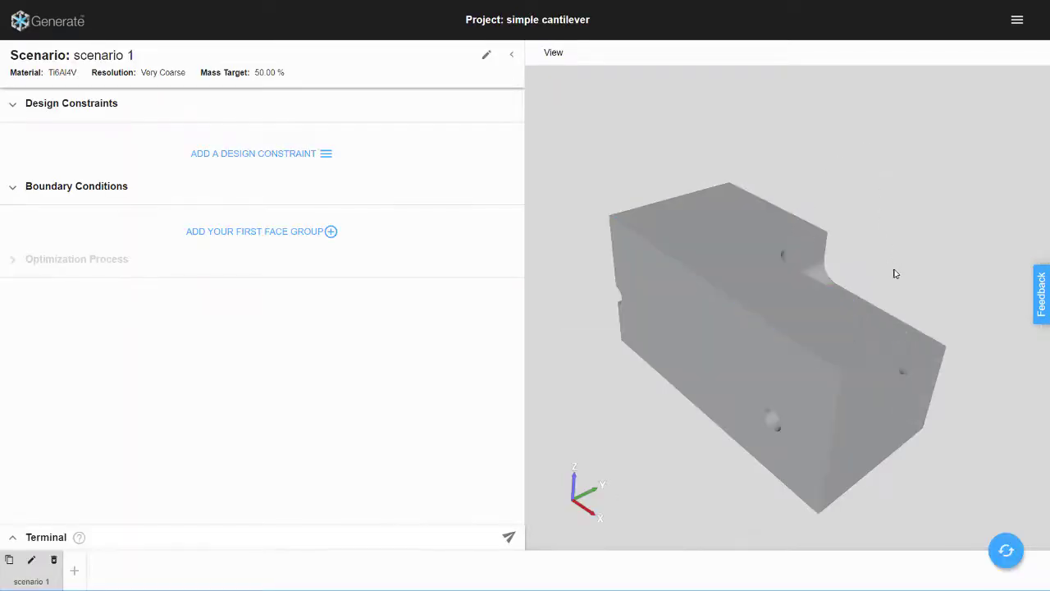
pyautogui.moveTo(893, 272); pyautogui.dragTo(827, 177)
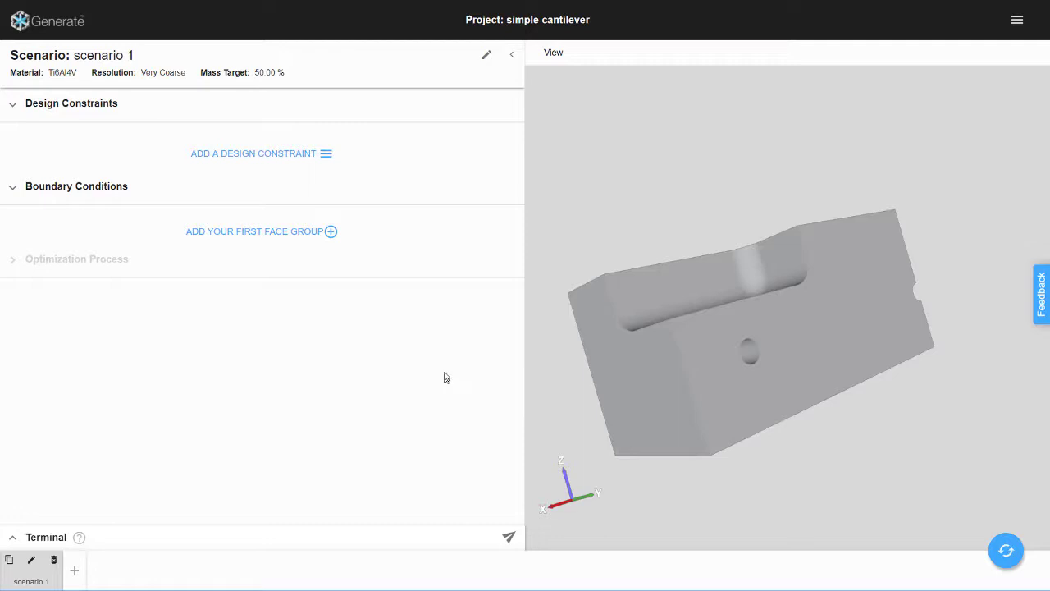
pyautogui.moveTo(701, 176); pyautogui.dragTo(823, 176)
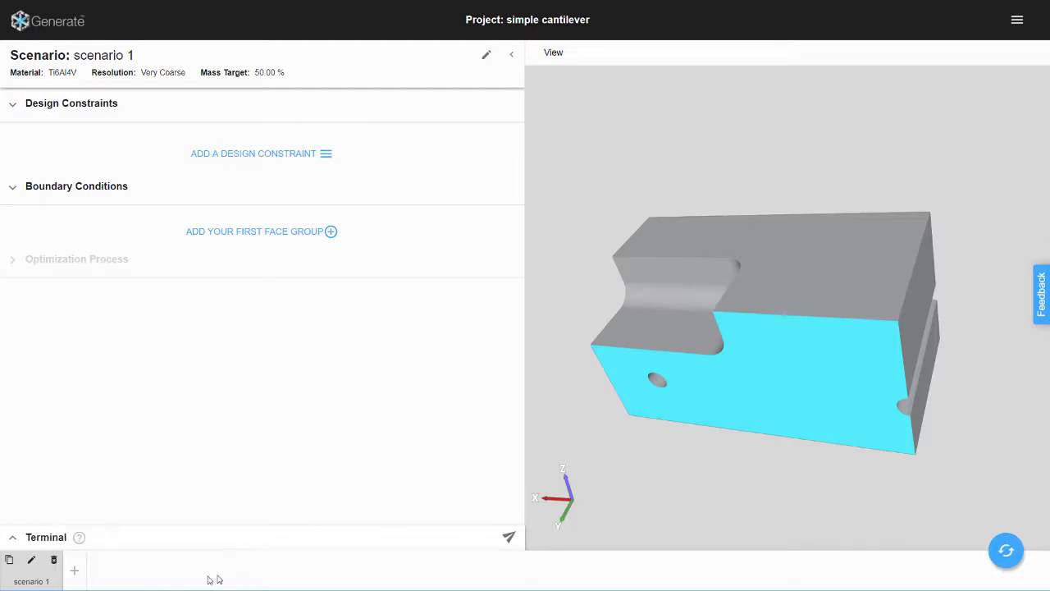
pyautogui.moveTo(963, 169); pyautogui.dragTo(944, 155)
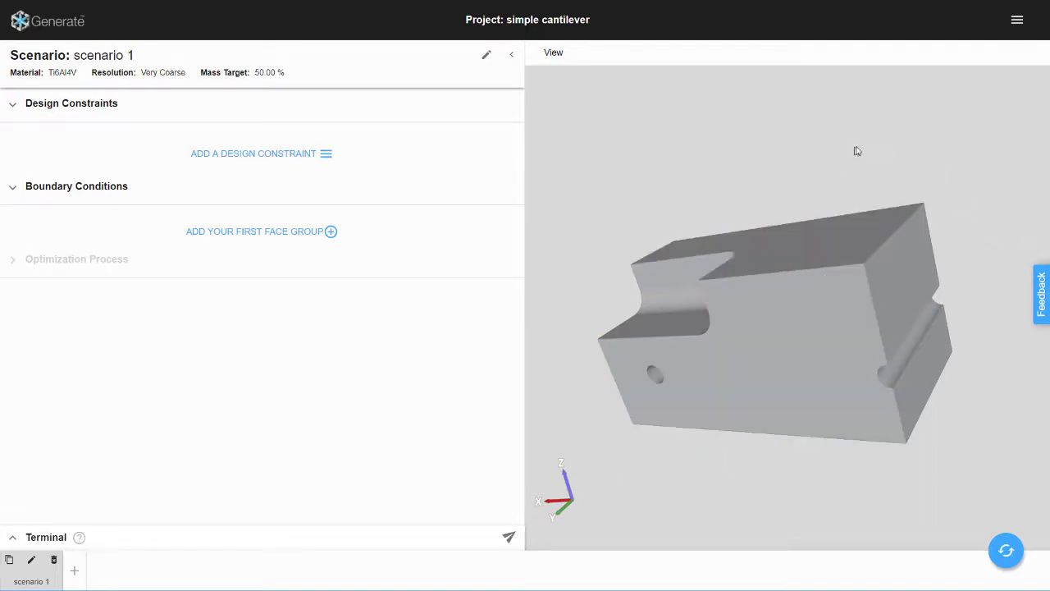
pyautogui.moveTo(917, 154); pyautogui.dragTo(912, 153)
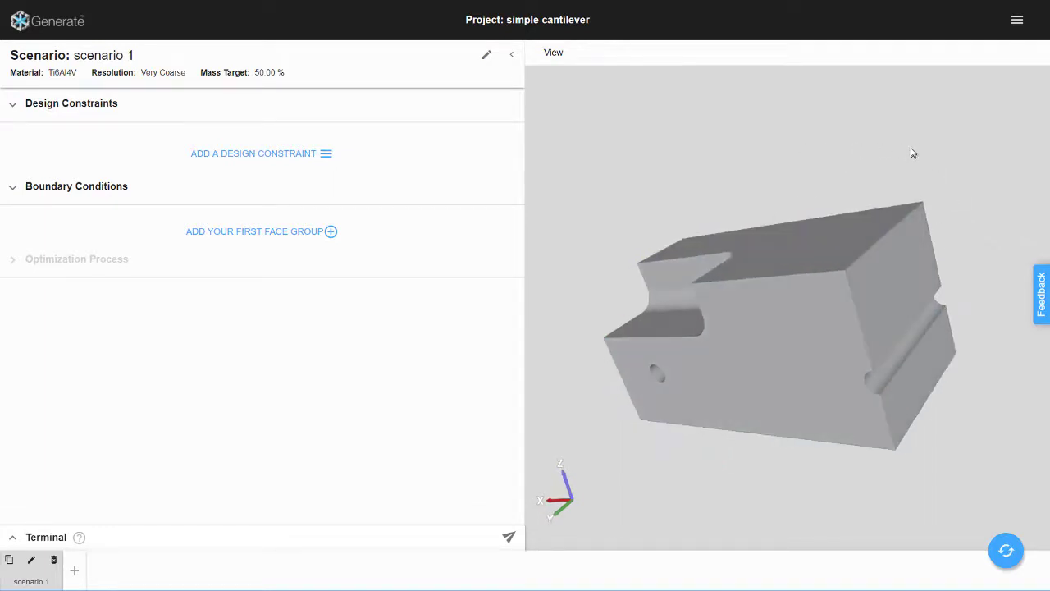
# - Select the flat end face and save it as a Symmetry Plane design constraint
pyautogui.click(906, 265)
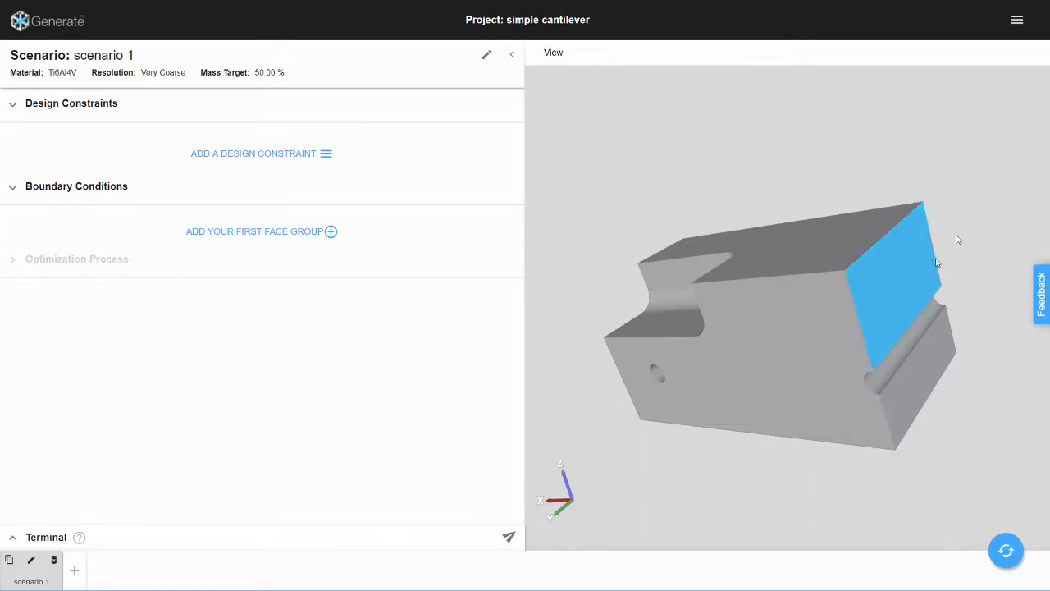
pyautogui.click(279, 155)
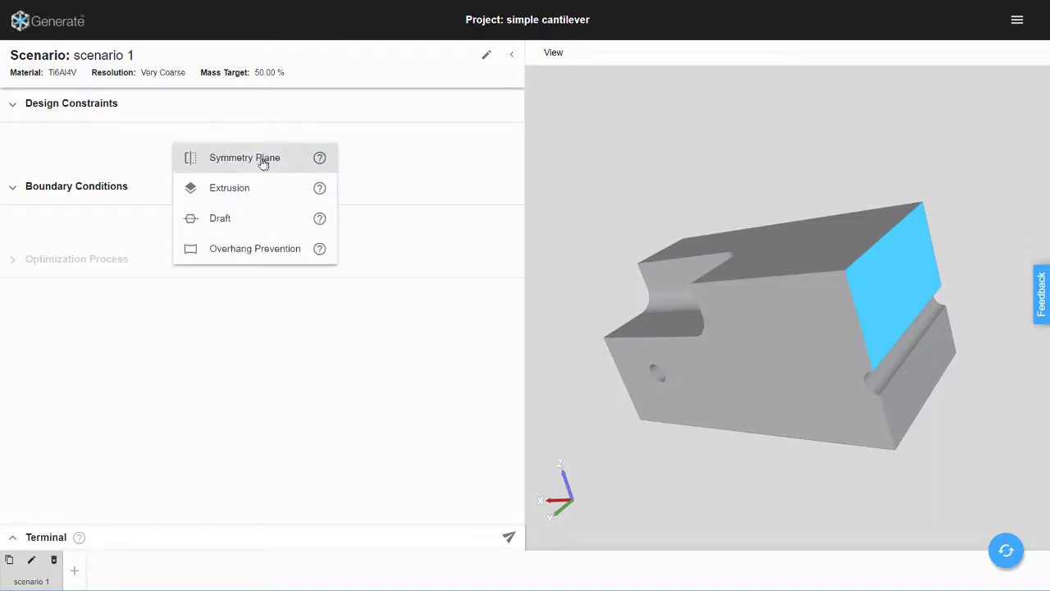
pyautogui.click(262, 162)
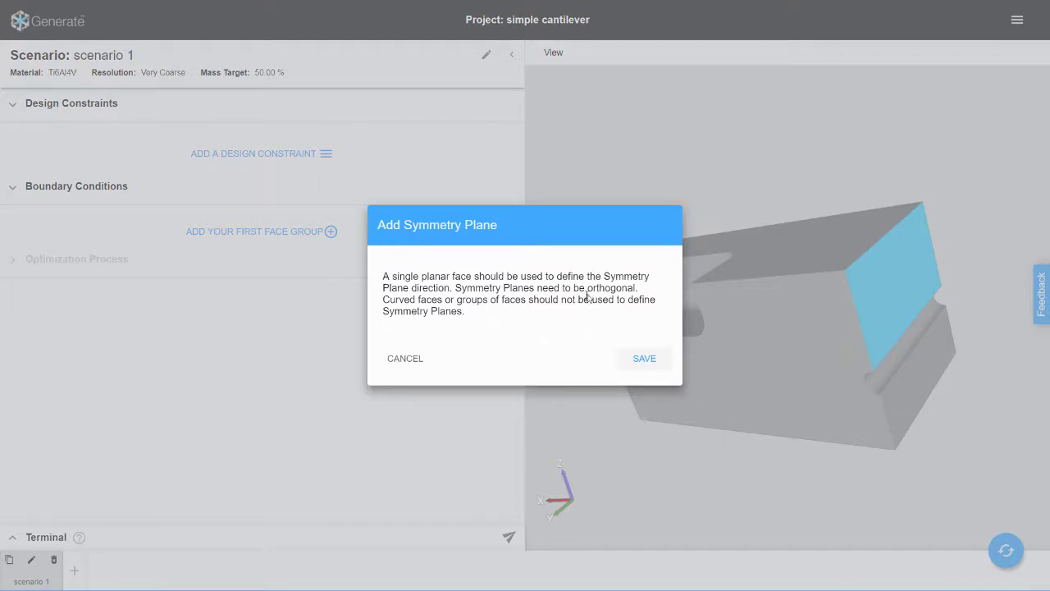
pyautogui.moveTo(588, 290); pyautogui.dragTo(636, 288)
pyautogui.click(513, 320)
pyautogui.moveTo(395, 299); pyautogui.dragTo(464, 311)
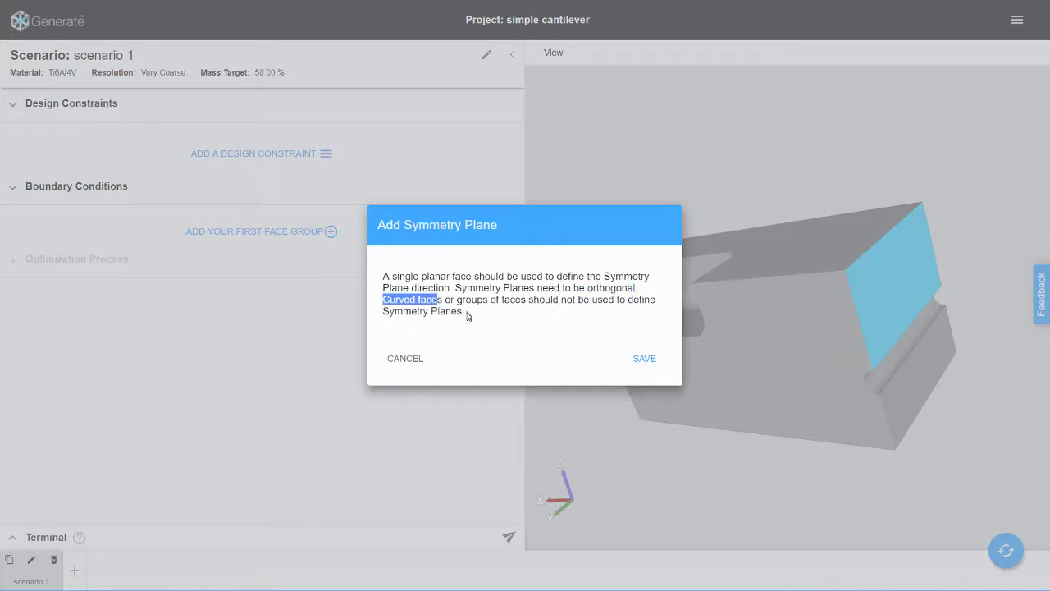
pyautogui.click(472, 317)
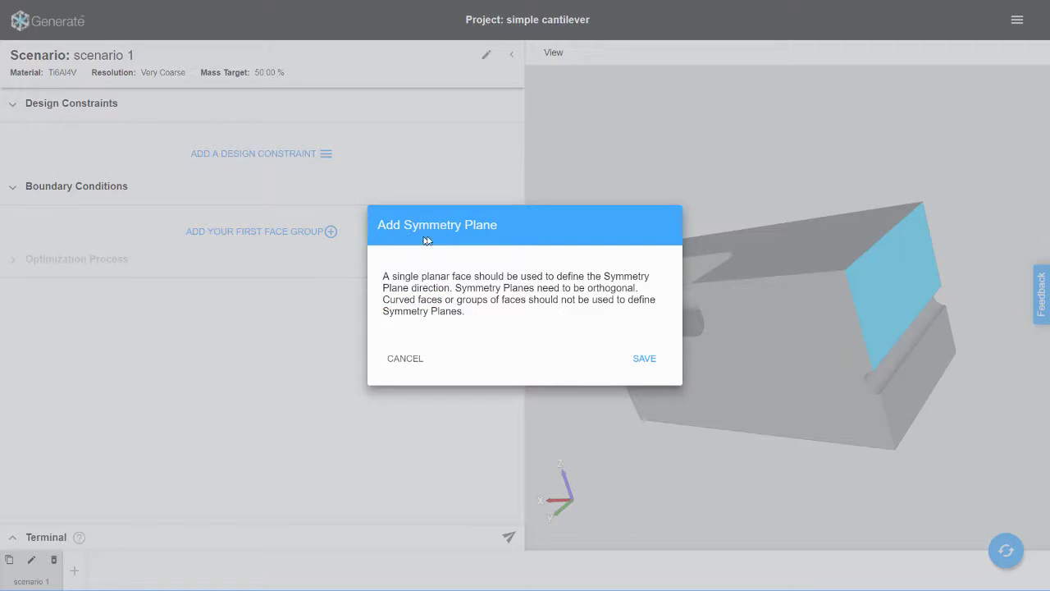
pyautogui.click(646, 361)
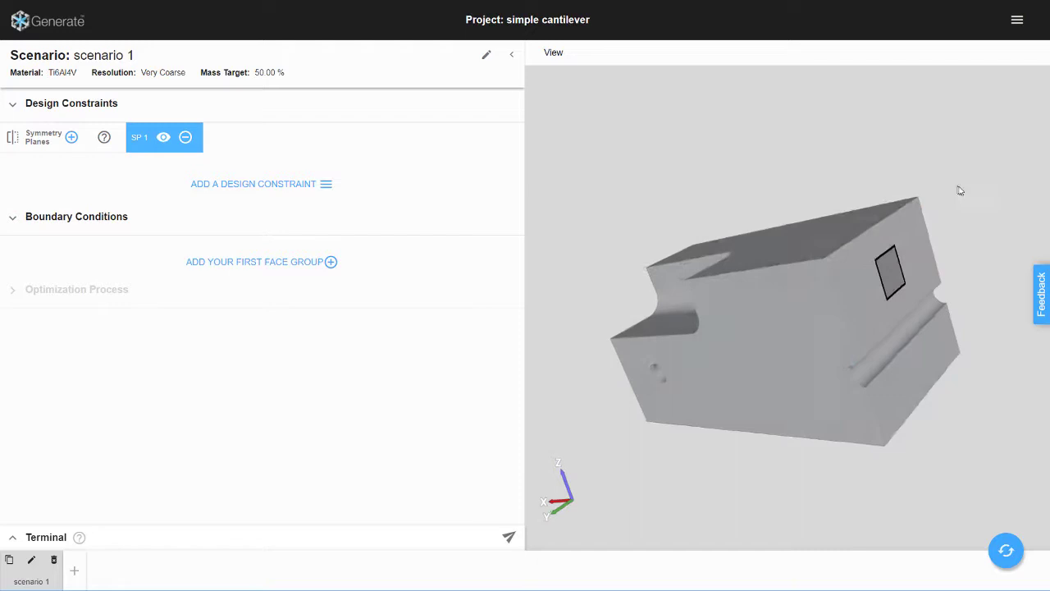
# - Toggle SP 1's visibility off and back on
pyautogui.click(164, 137)
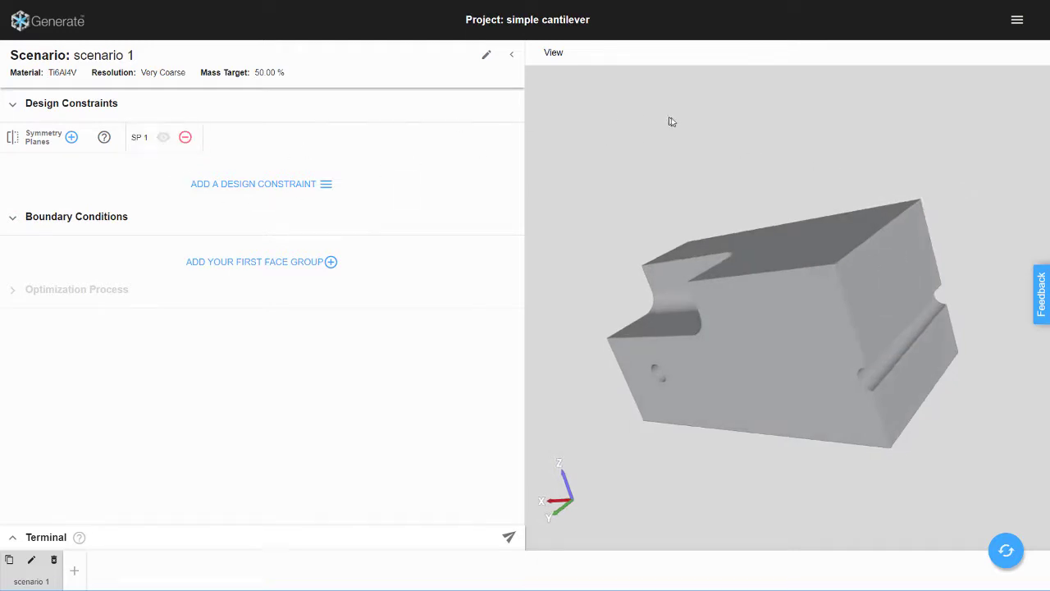
pyautogui.click(163, 141)
pyautogui.click(163, 141)
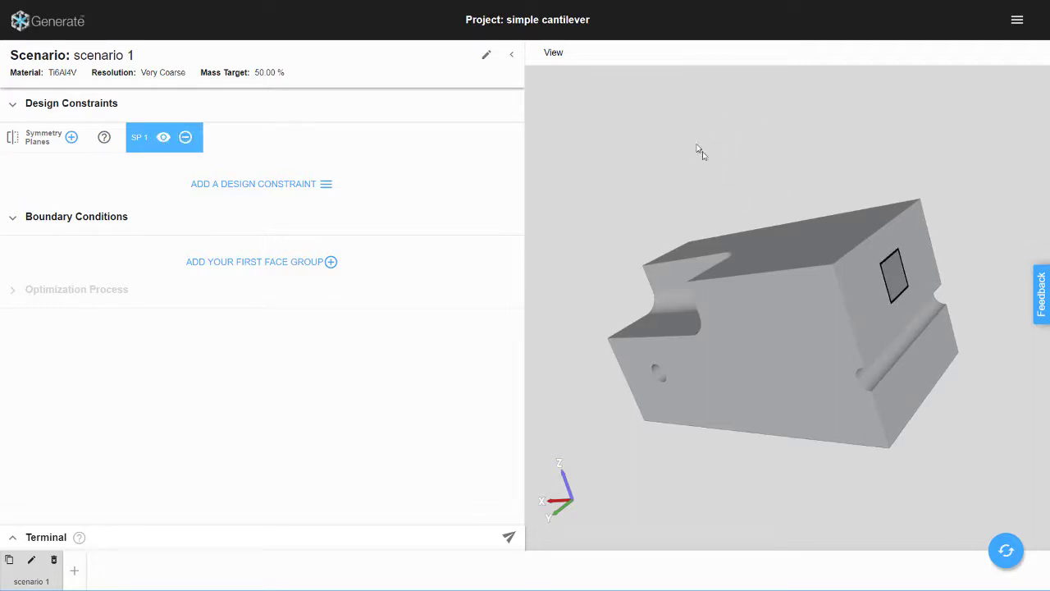
# - Group the two front hole faces as FG 1 with a 2 mm offset thickness
pyautogui.moveTo(710, 146); pyautogui.dragTo(753, 127)
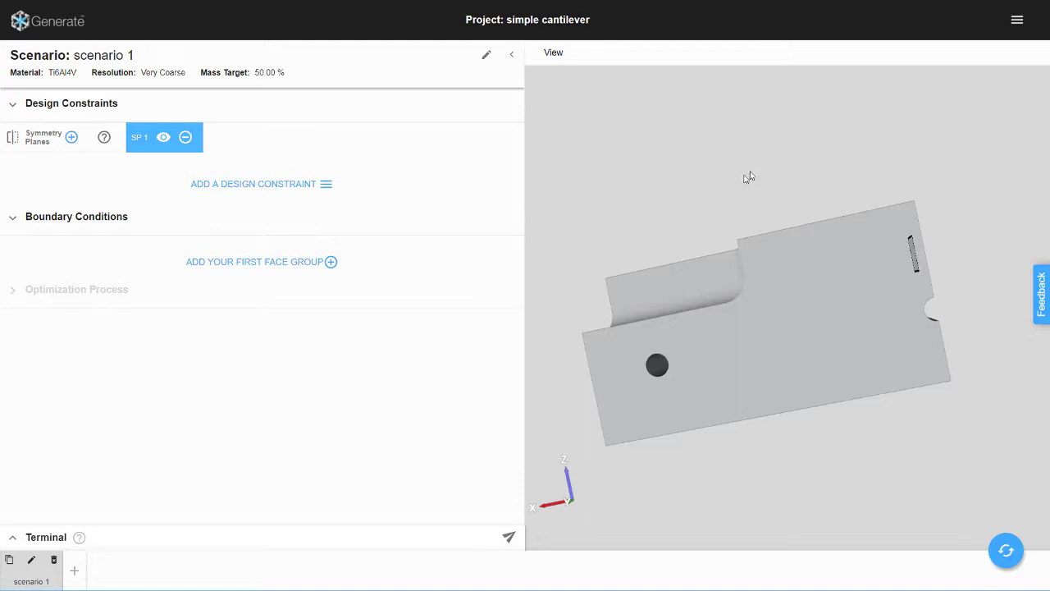
pyautogui.moveTo(749, 177); pyautogui.dragTo(744, 227)
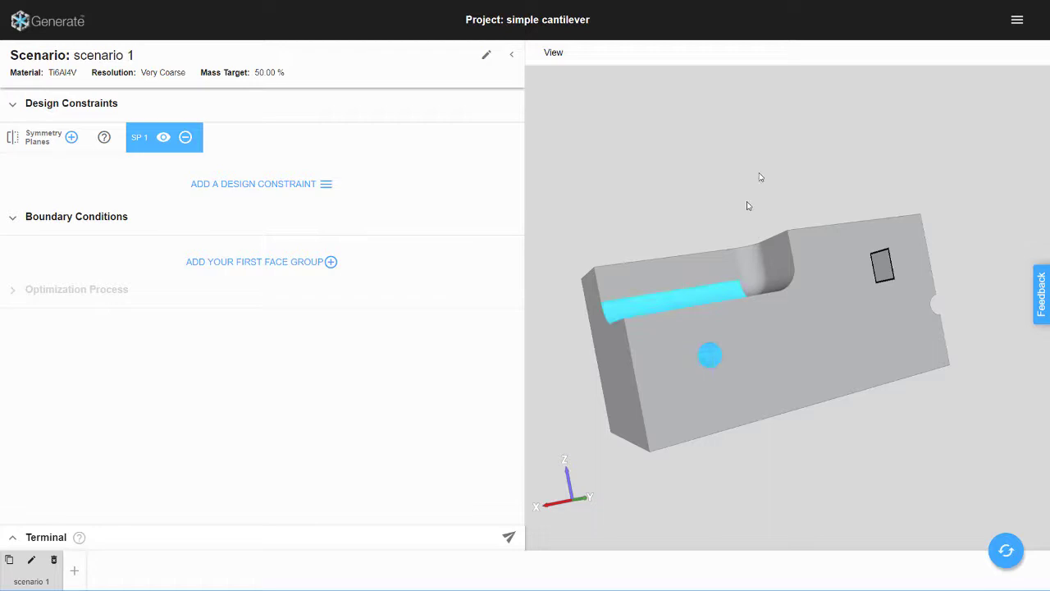
pyautogui.moveTo(792, 148); pyautogui.dragTo(778, 181)
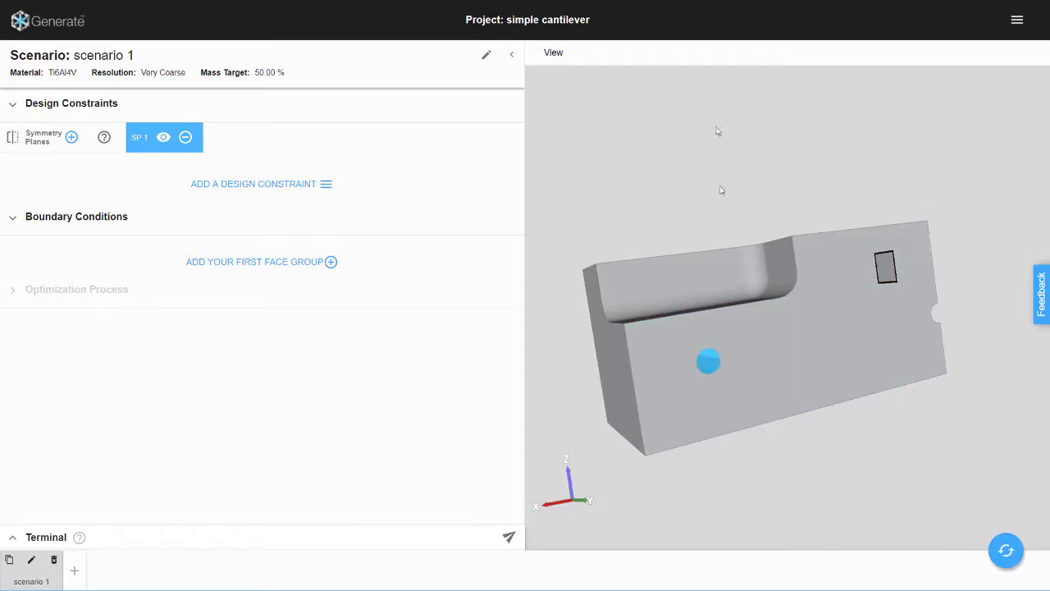
pyautogui.click(328, 263)
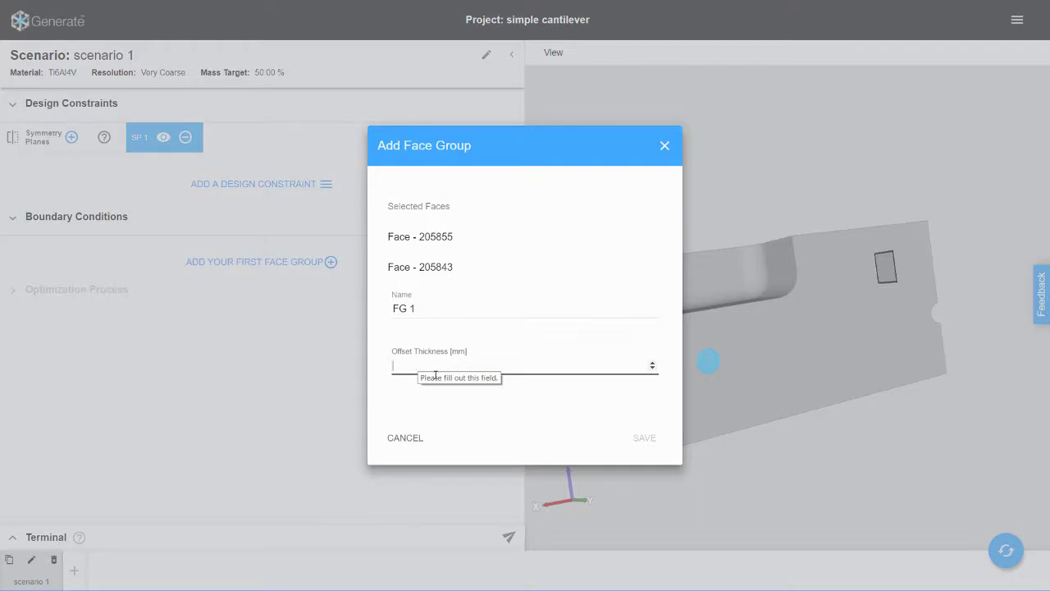
pyautogui.write('2')
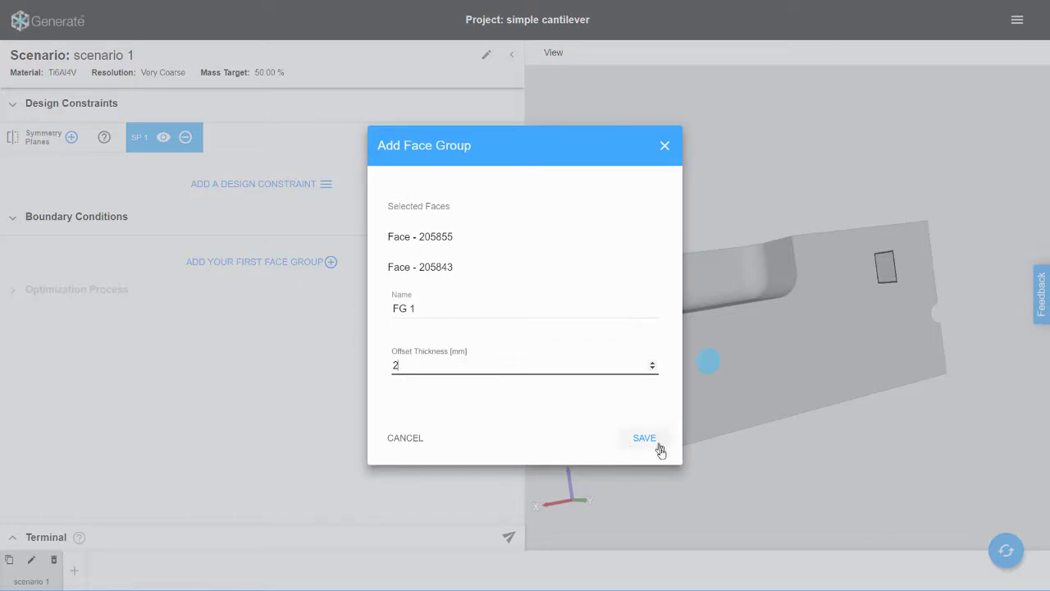
pyautogui.click(646, 440)
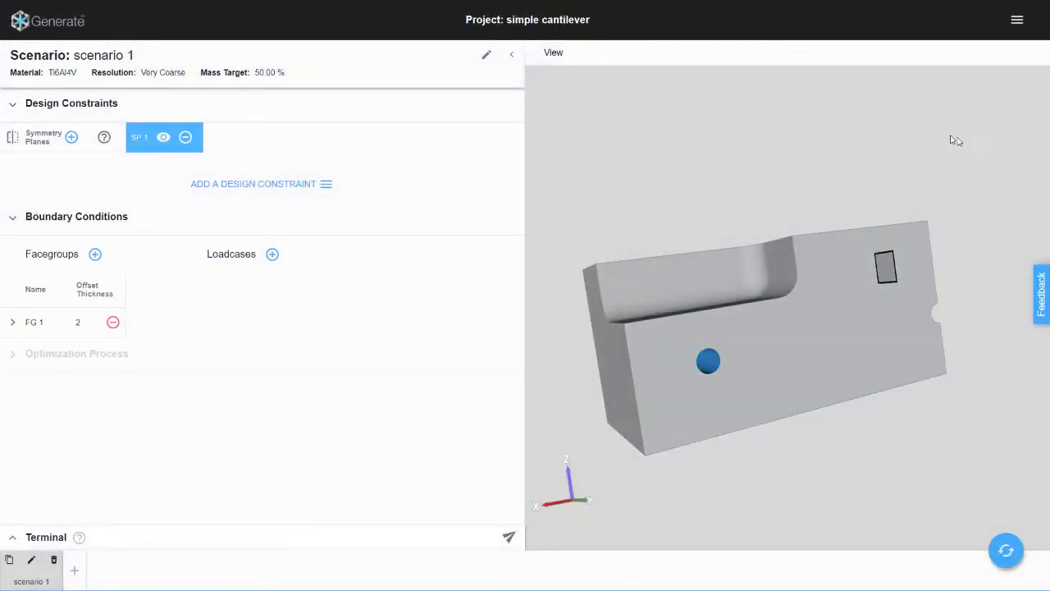
# - Select the groove face at the part's end and save it as FG 2 with 2 mm offset
pyautogui.moveTo(969, 165); pyautogui.dragTo(880, 164)
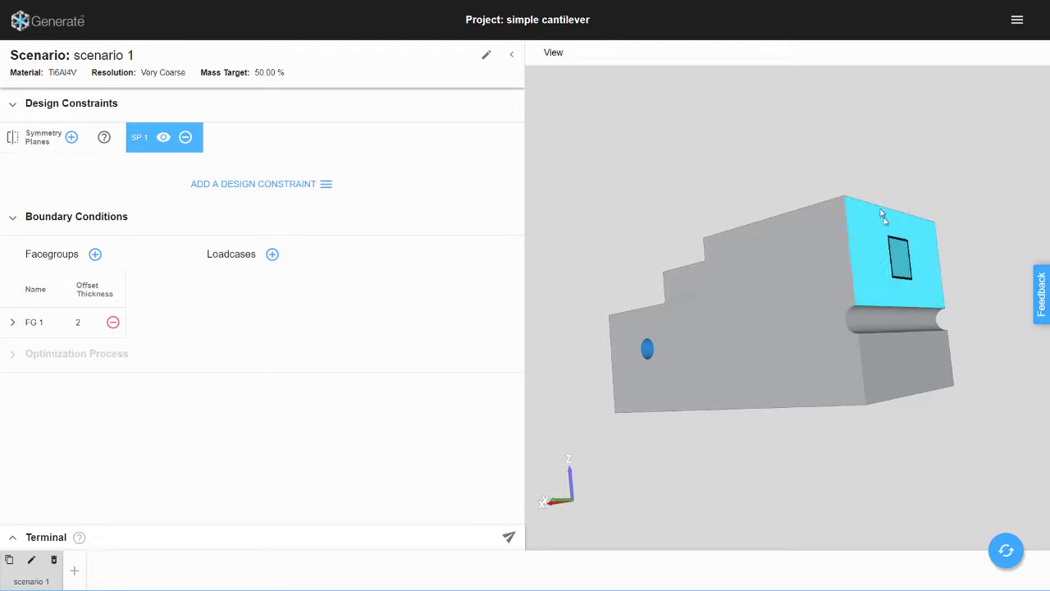
pyautogui.moveTo(867, 164); pyautogui.dragTo(910, 277)
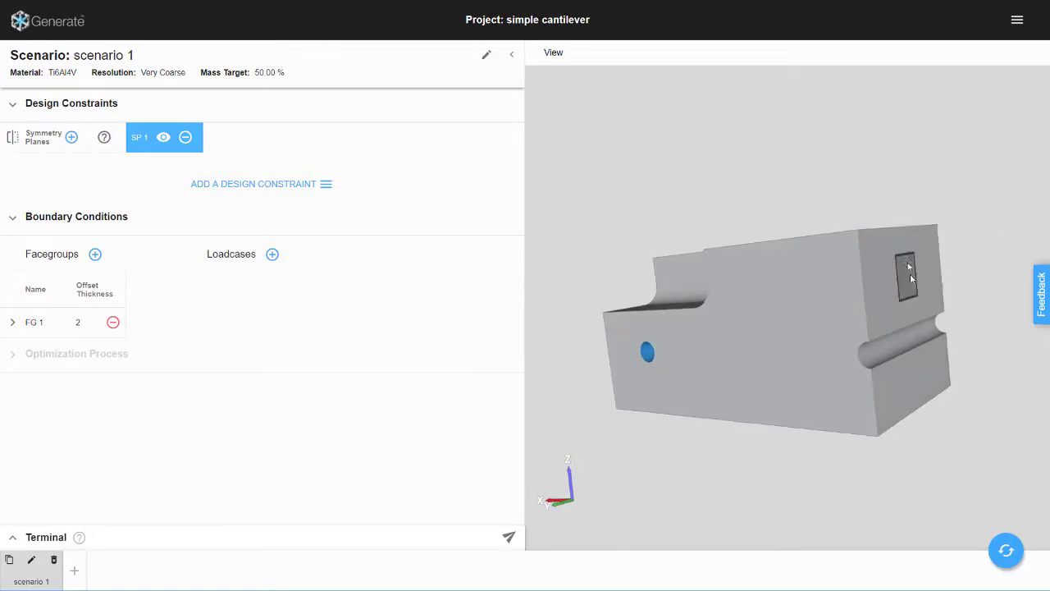
pyautogui.moveTo(949, 206); pyautogui.dragTo(946, 192)
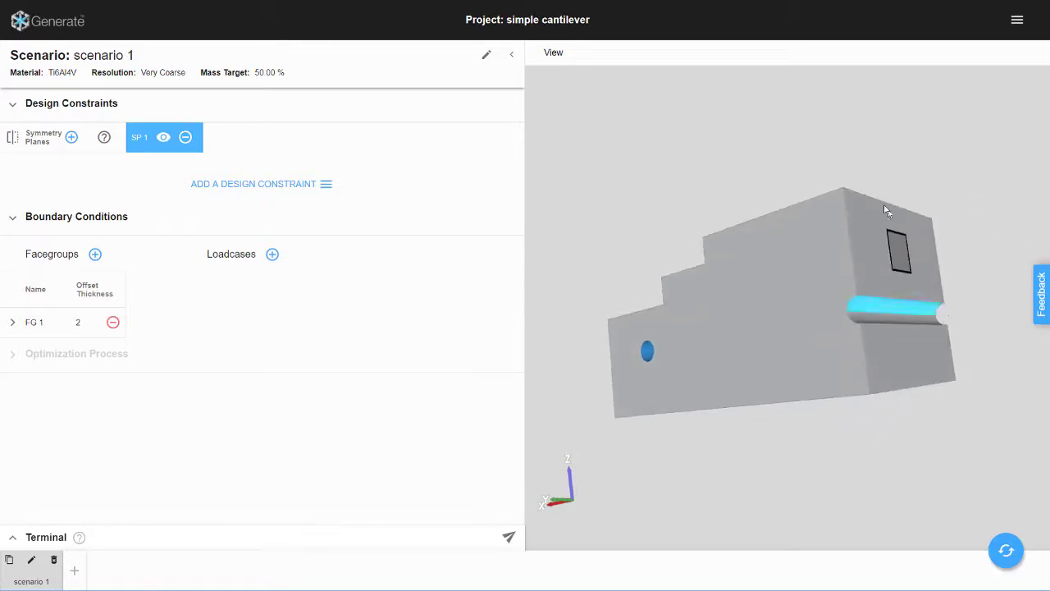
pyautogui.click(868, 310)
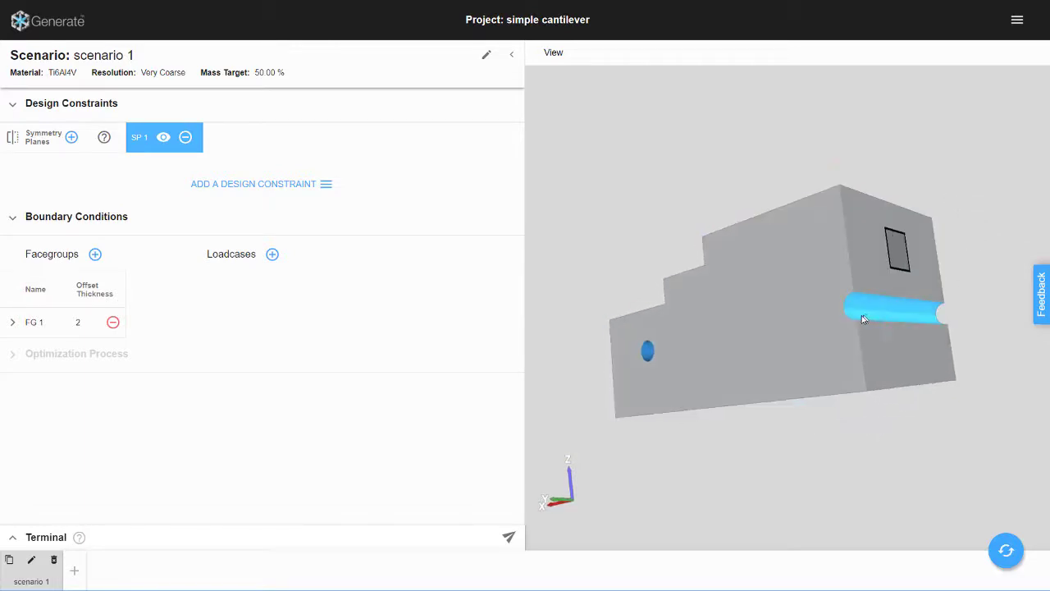
pyautogui.click(94, 254)
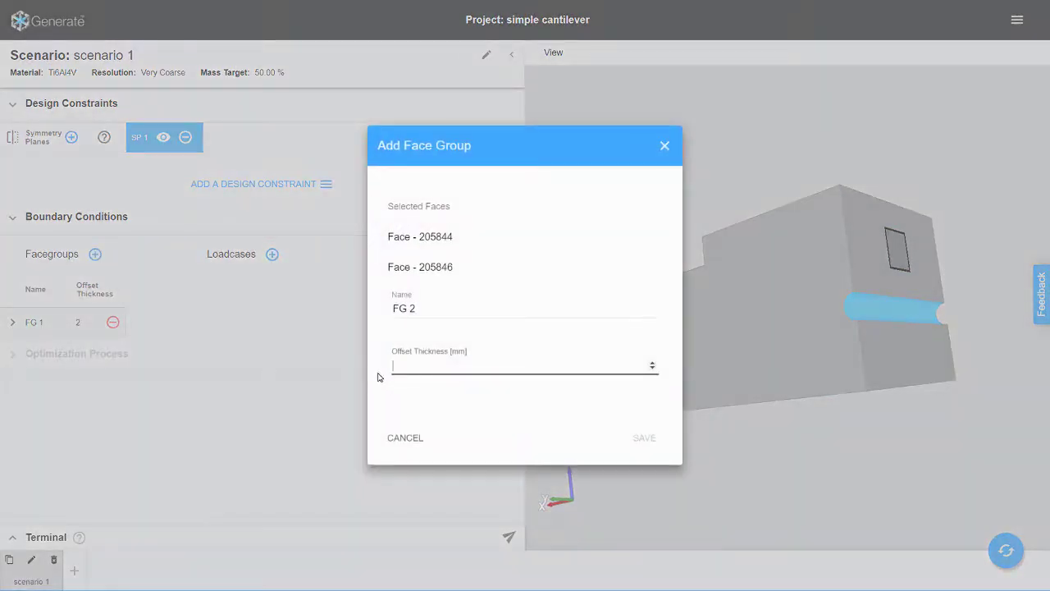
pyautogui.write('2')
pyautogui.click(639, 438)
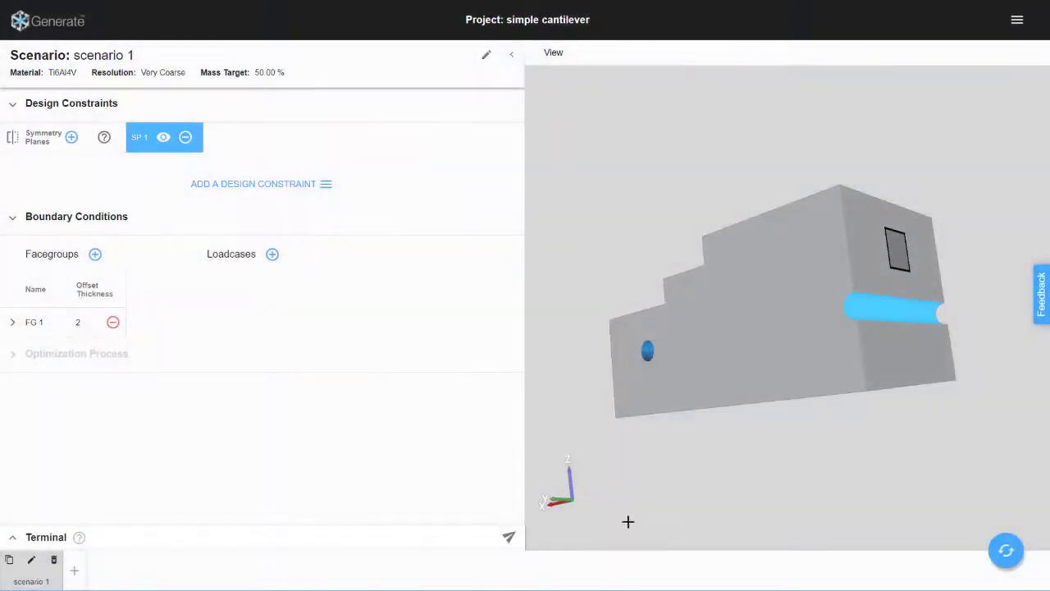
# - Orbit the part to check the new FG 2 group on the groove
pyautogui.moveTo(663, 115); pyautogui.dragTo(767, 125)
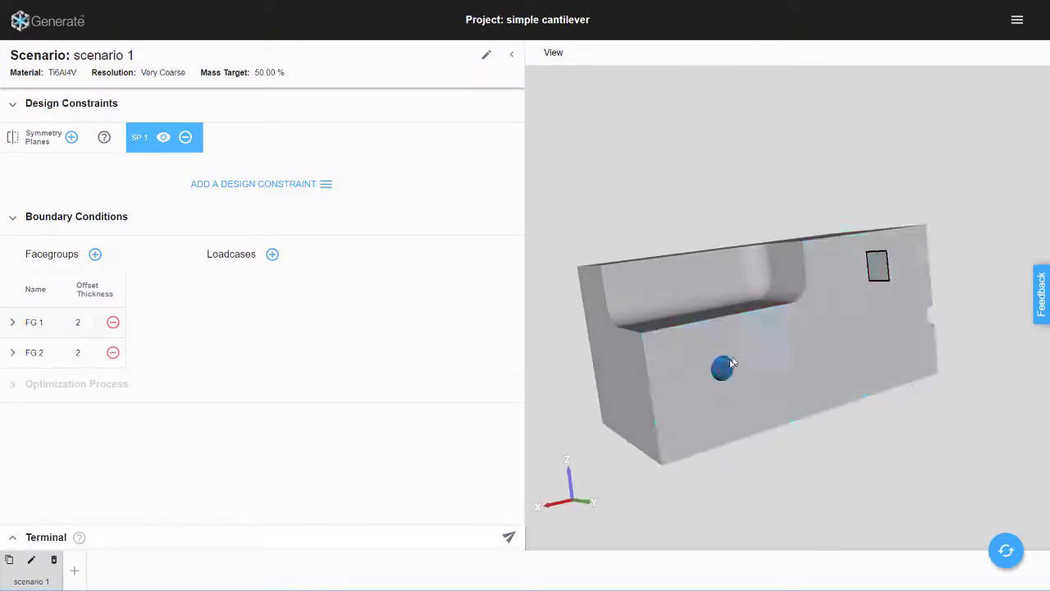
pyautogui.moveTo(962, 350); pyautogui.dragTo(798, 131)
pyautogui.moveTo(856, 113); pyautogui.dragTo(811, 127)
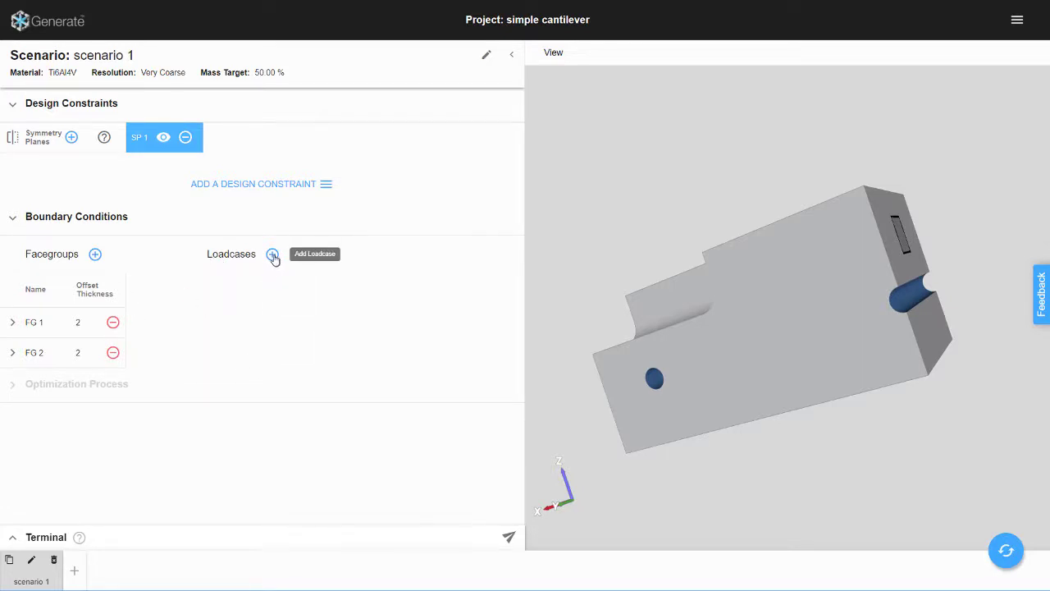
# - Add load case LC 1
pyautogui.click(273, 255)
pyautogui.click(642, 355)
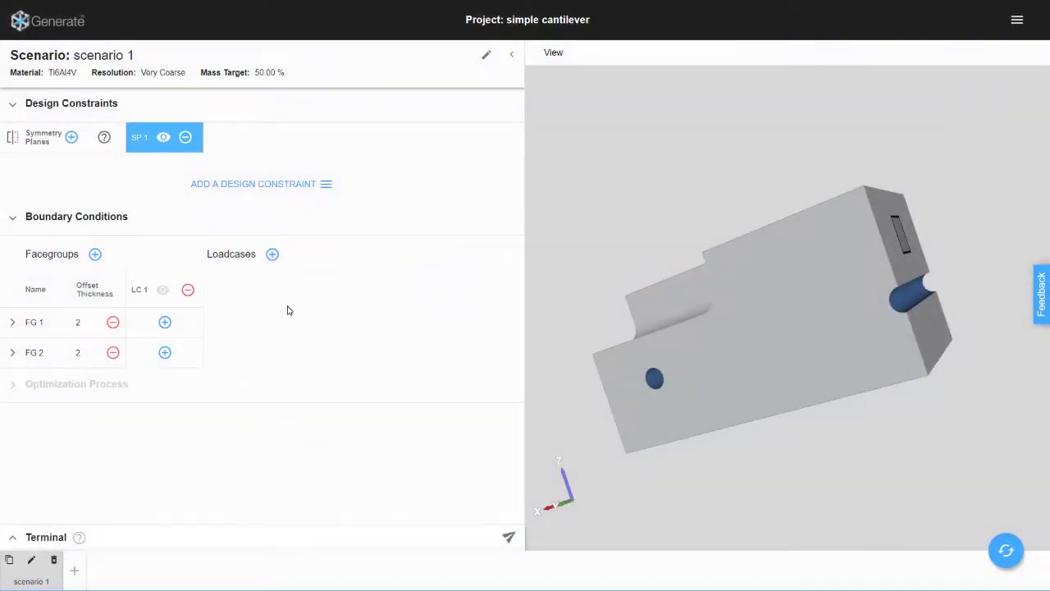
pyautogui.moveTo(692, 155); pyautogui.dragTo(639, 132)
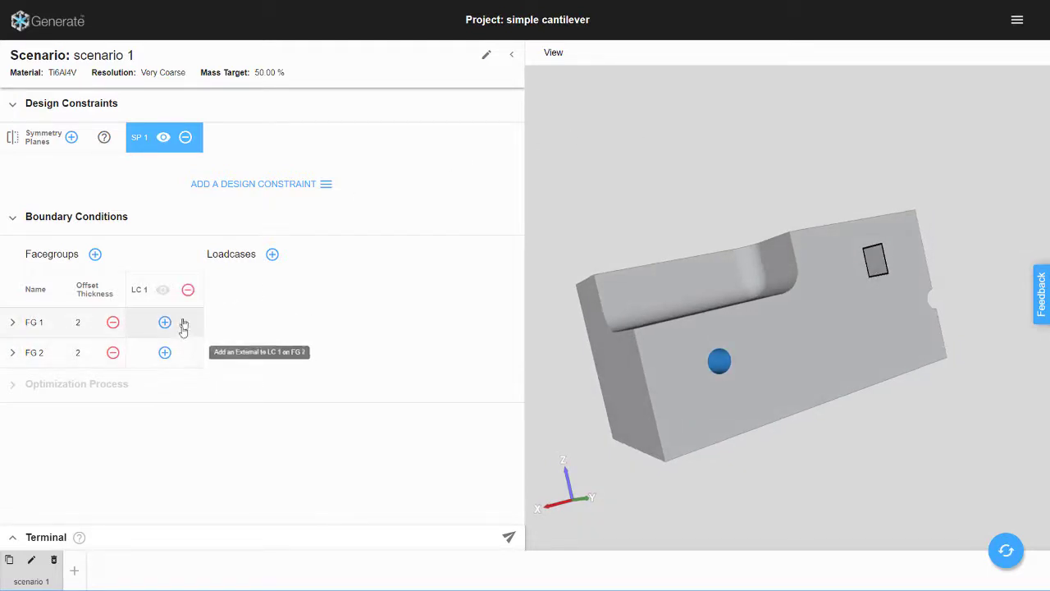
pyautogui.moveTo(748, 126); pyautogui.dragTo(706, 118)
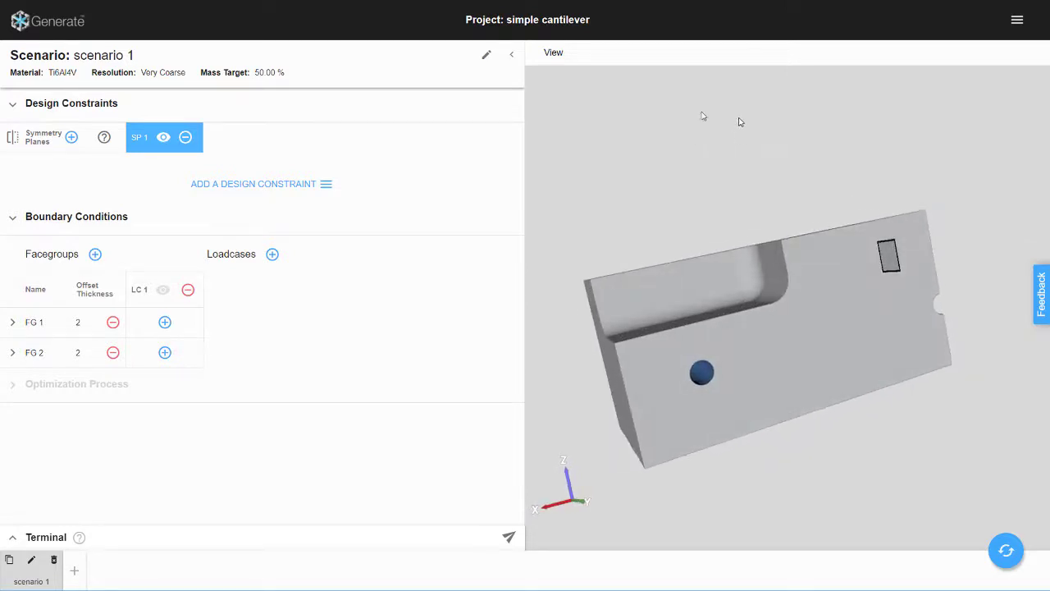
# - Assign FG 1 a Fixed constraint within LC 1
pyautogui.click(165, 323)
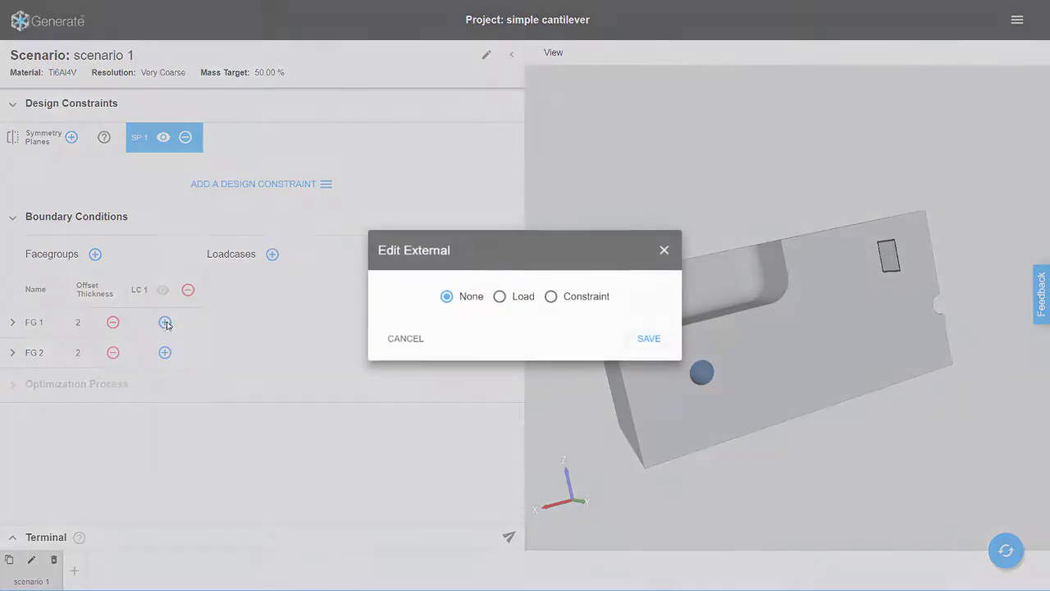
pyautogui.click(550, 297)
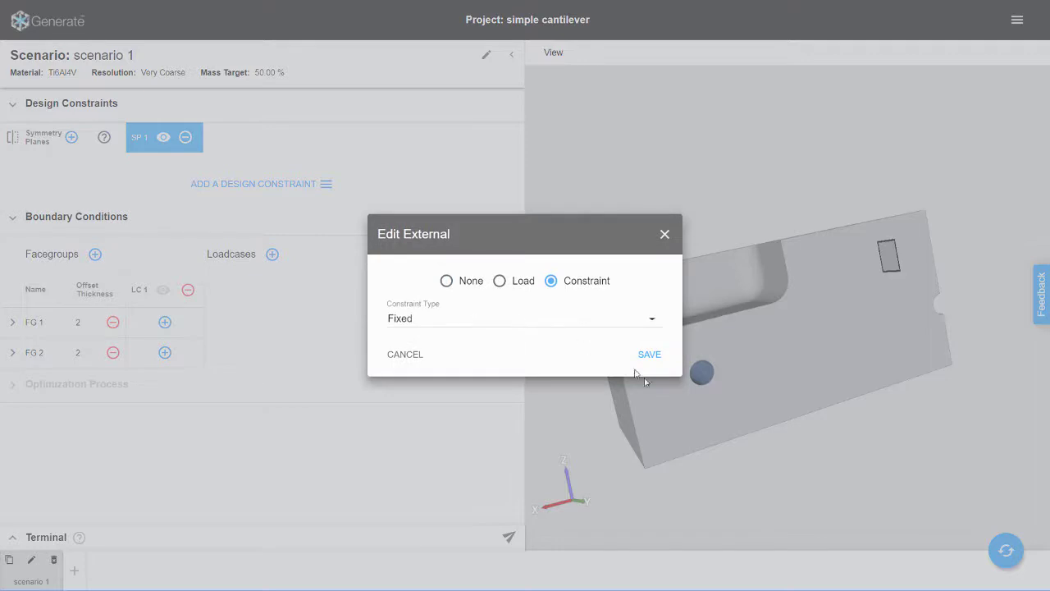
pyautogui.click(649, 356)
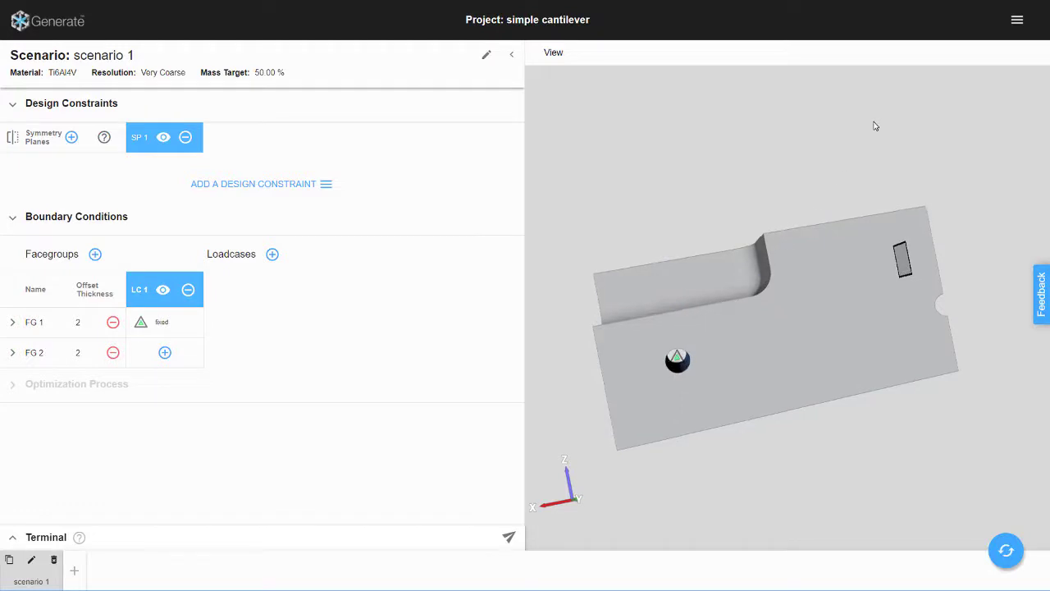
pyautogui.moveTo(874, 126); pyautogui.dragTo(801, 132)
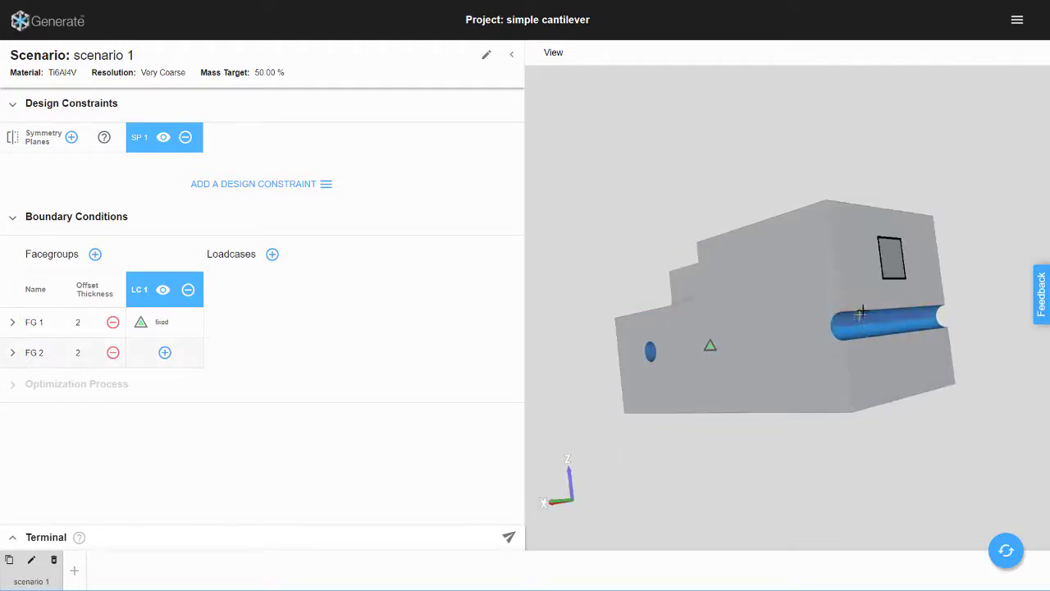
# - Give FG 2 a force load in LC 1 with Force X 0 and Force Z -150 N
pyautogui.moveTo(975, 300); pyautogui.dragTo(982, 288)
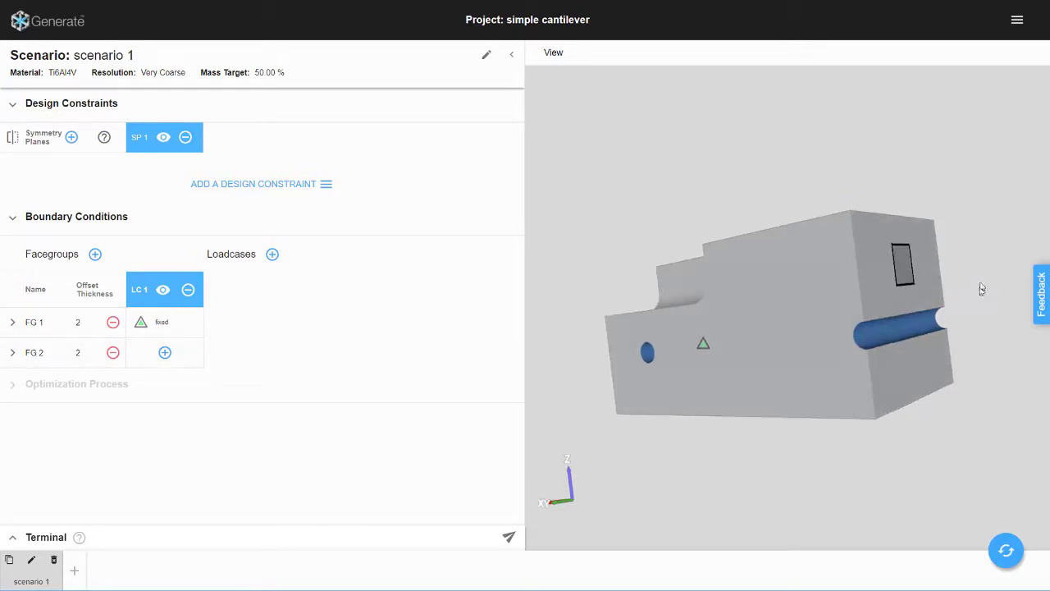
pyautogui.click(165, 351)
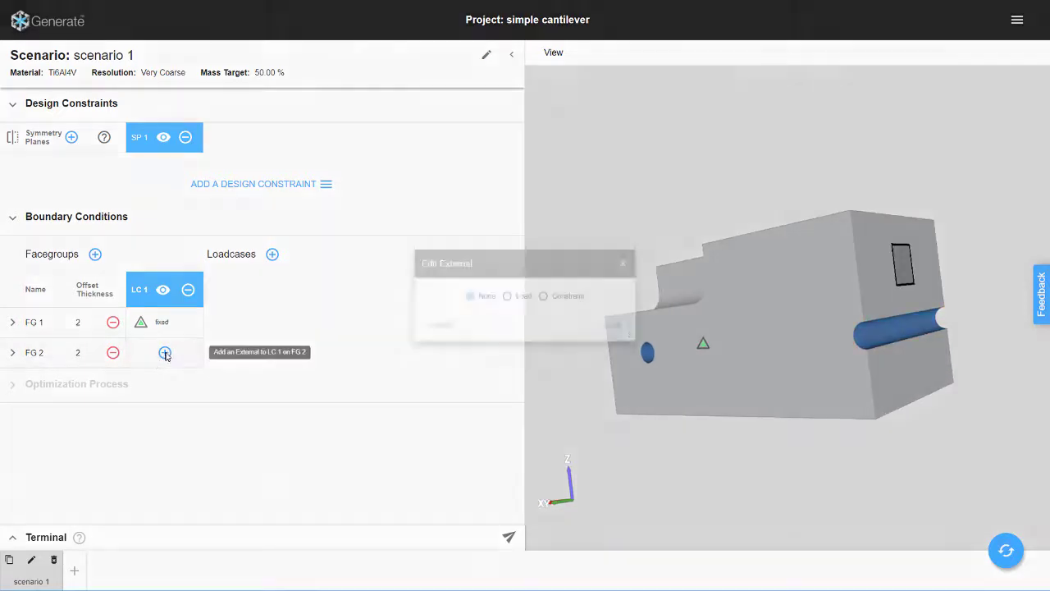
pyautogui.click(500, 296)
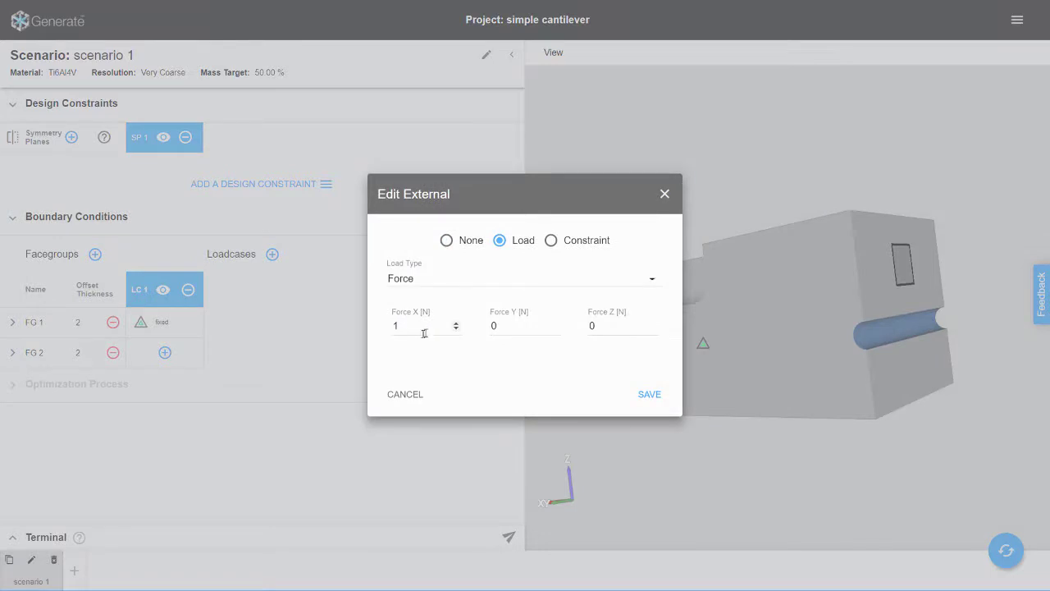
pyautogui.moveTo(411, 325); pyautogui.dragTo(376, 323)
pyautogui.write('0')
pyautogui.press('Tab')
pyautogui.press('Tab')
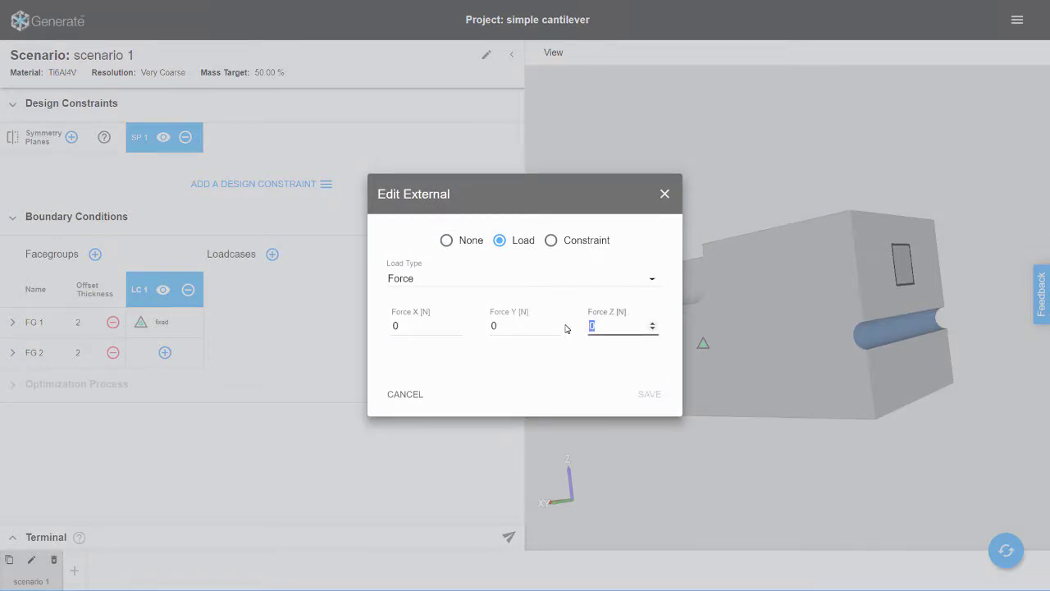
pyautogui.write('-15')
pyautogui.click(649, 395)
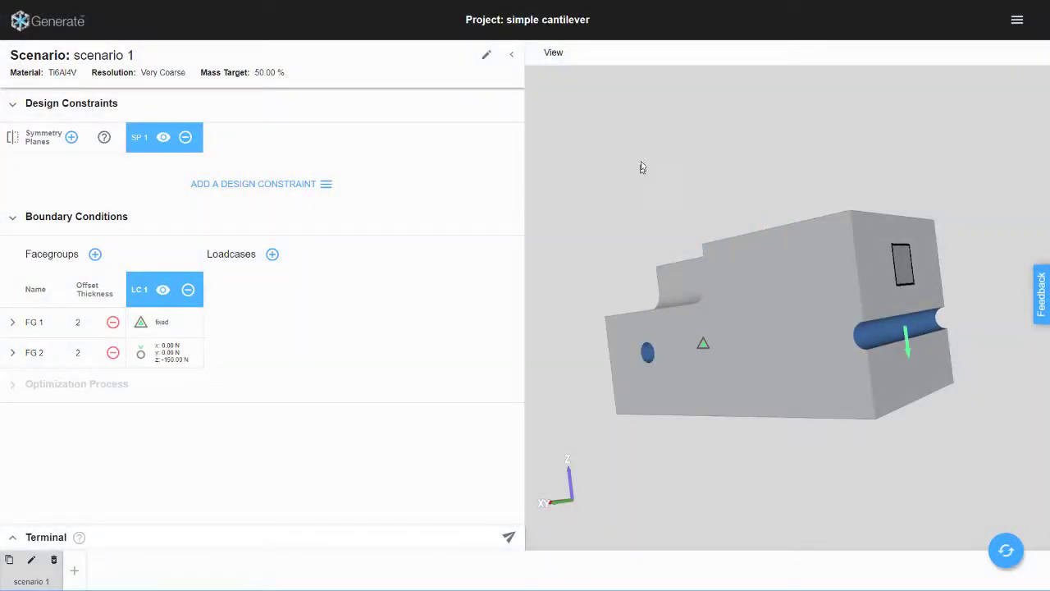
# - Orbit the model to check the load arrow, hole faces and top face
pyautogui.moveTo(669, 176); pyautogui.dragTo(731, 166)
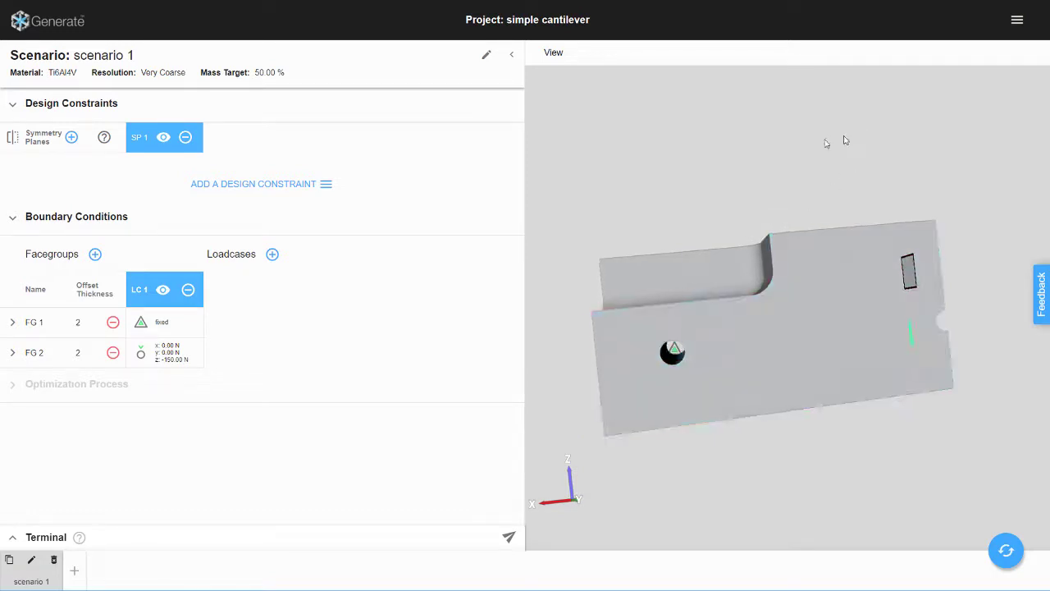
pyautogui.moveTo(828, 140); pyautogui.dragTo(794, 152)
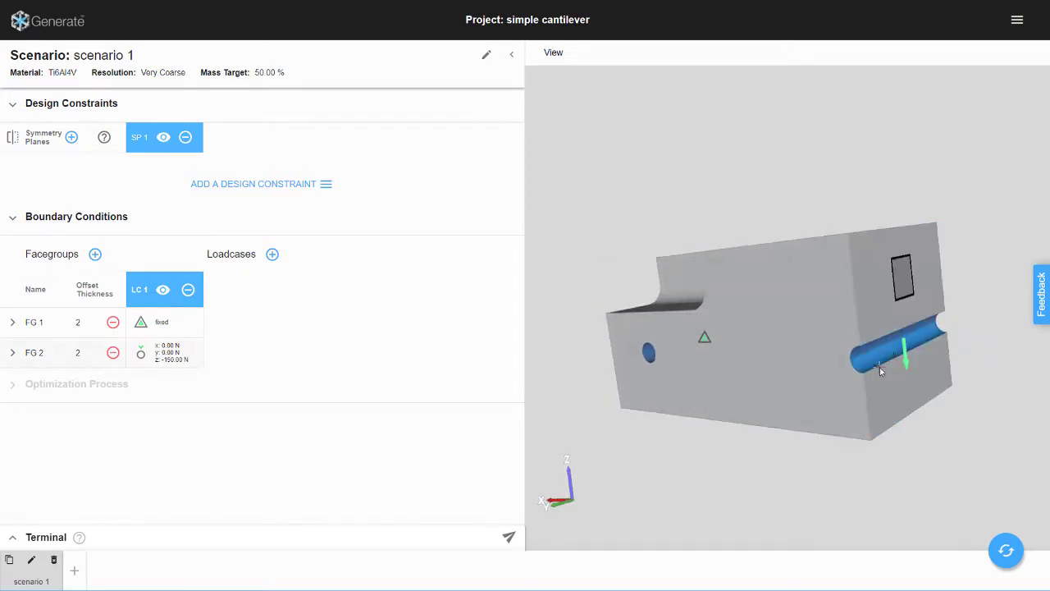
pyautogui.moveTo(990, 151); pyautogui.dragTo(898, 283)
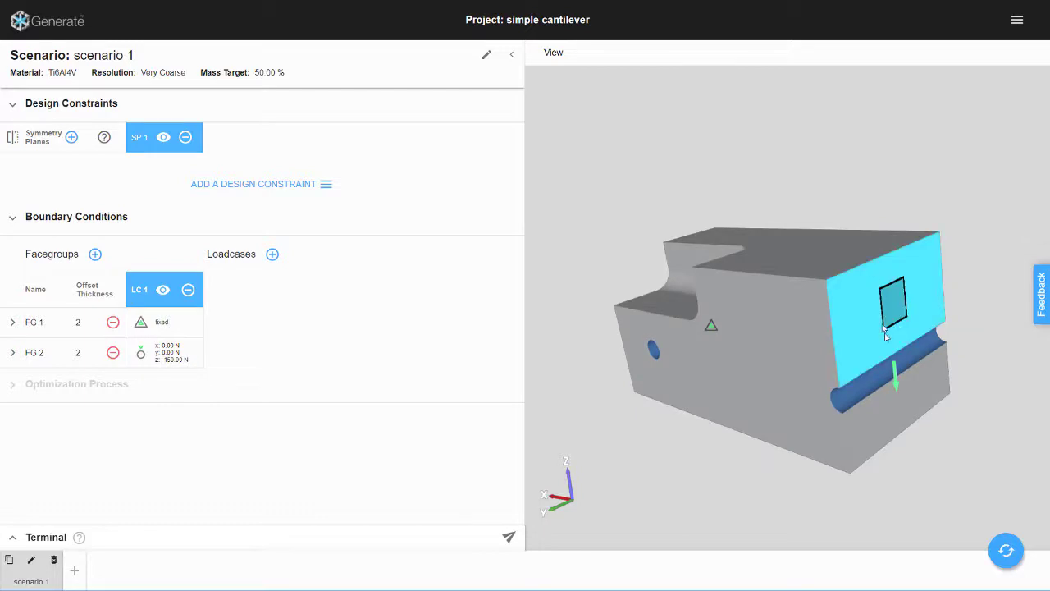
pyautogui.moveTo(894, 150); pyautogui.dragTo(946, 188)
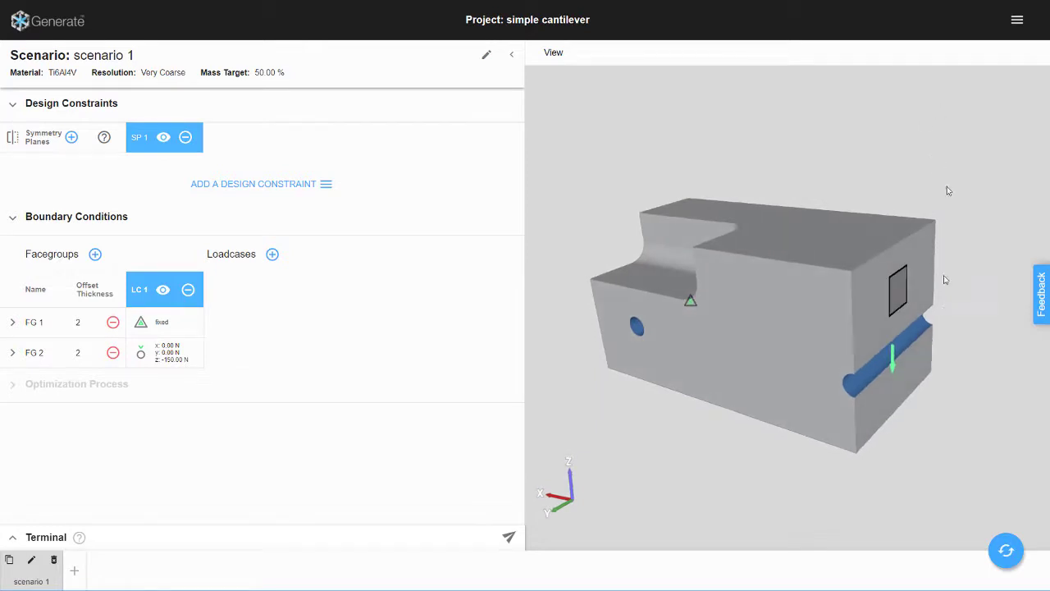
# - Bring up scenario 1's generation settings and keep Ti6Al4V as the material
pyautogui.click(1005, 555)
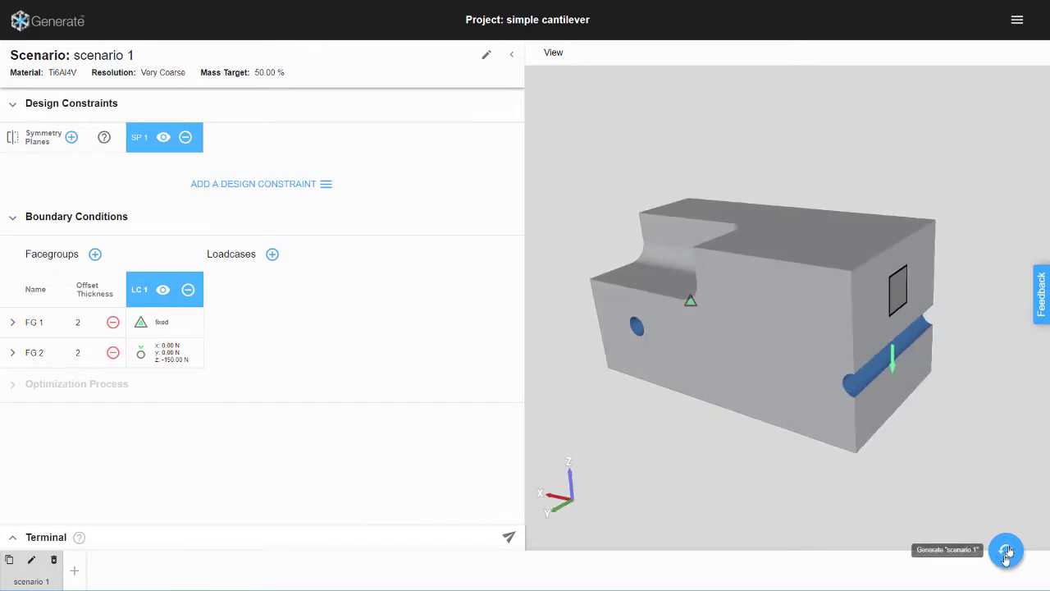
pyautogui.click(1009, 555)
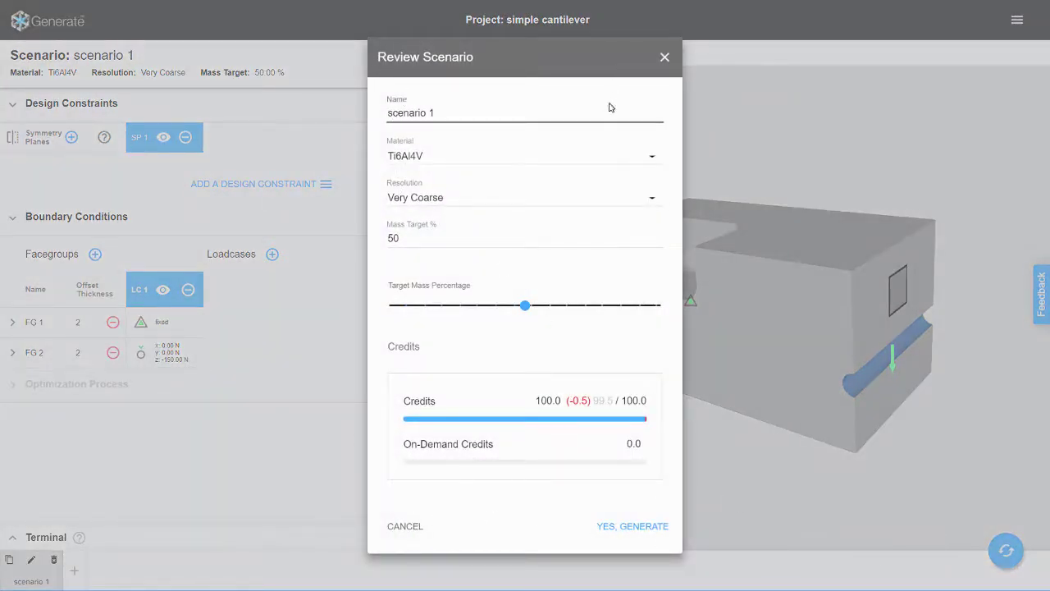
pyautogui.click(437, 155)
pyautogui.moveTo(670, 176)
pyautogui.mouseDown()
pyautogui.moveTo(668, 210)
pyautogui.moveTo(658, 169)
pyautogui.mouseUp()
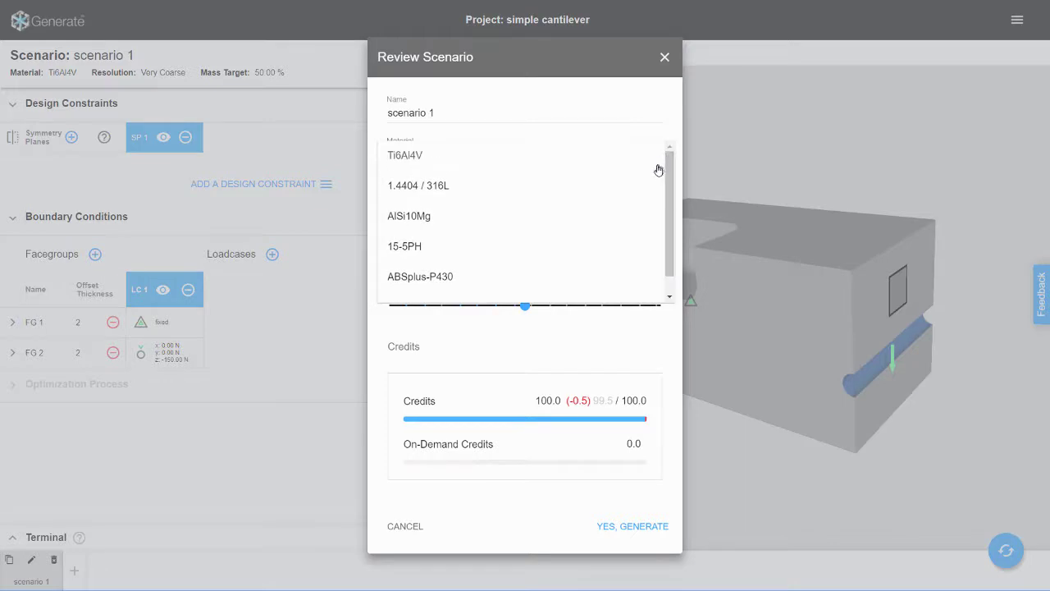
pyautogui.click(415, 160)
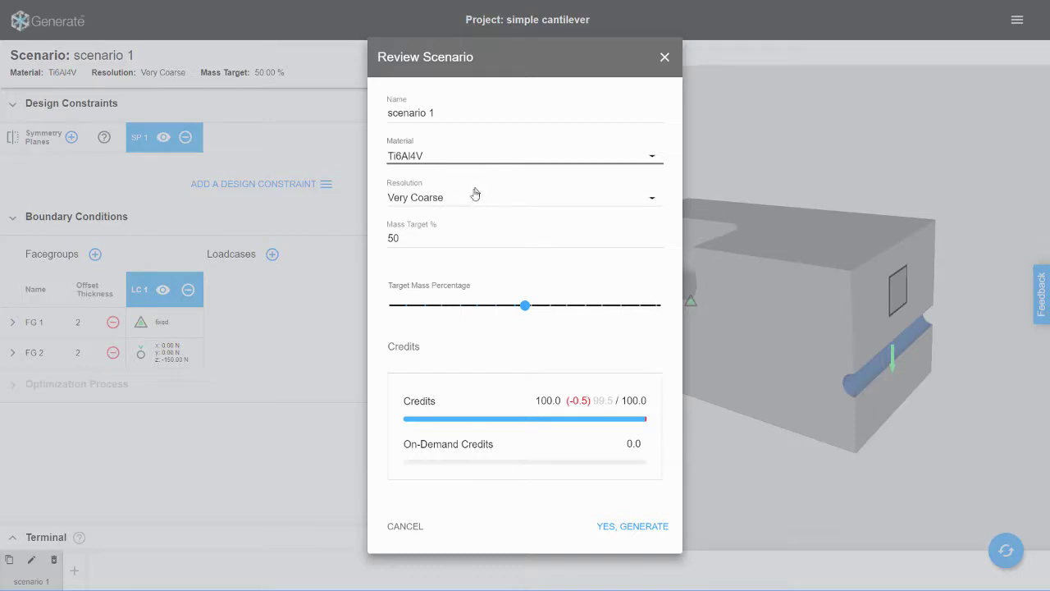
# - Choose Coarse resolution and a 20% target mass, then start the optimization
pyautogui.click(463, 203)
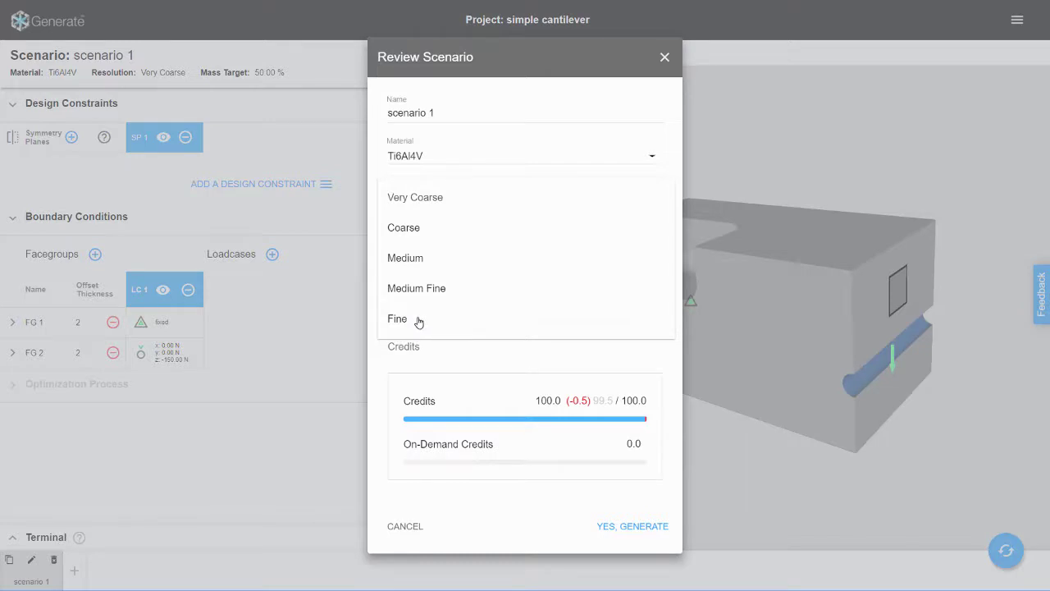
pyautogui.click(408, 229)
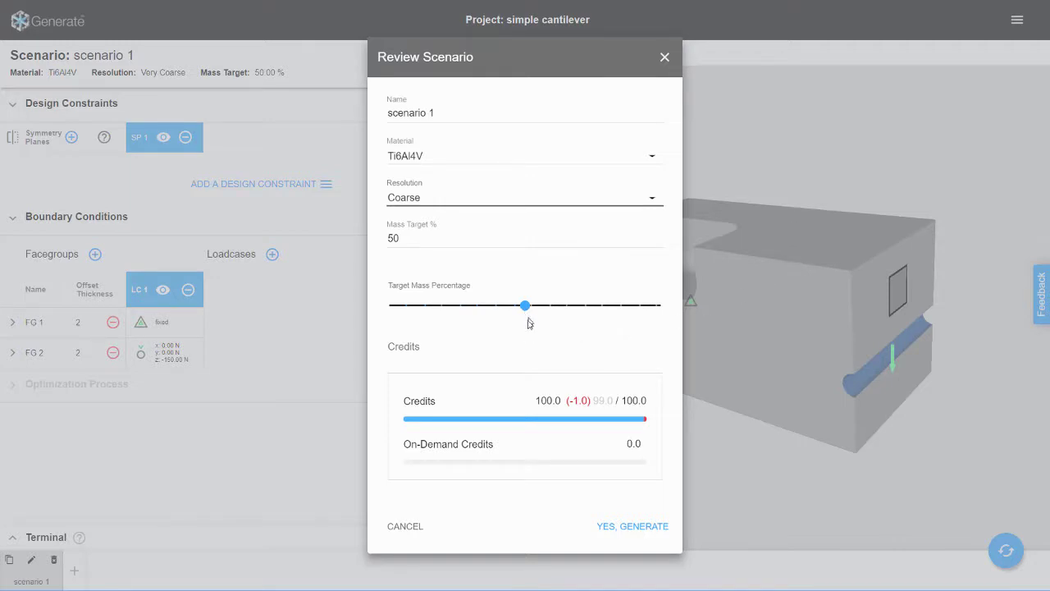
pyautogui.moveTo(527, 308); pyautogui.dragTo(443, 308)
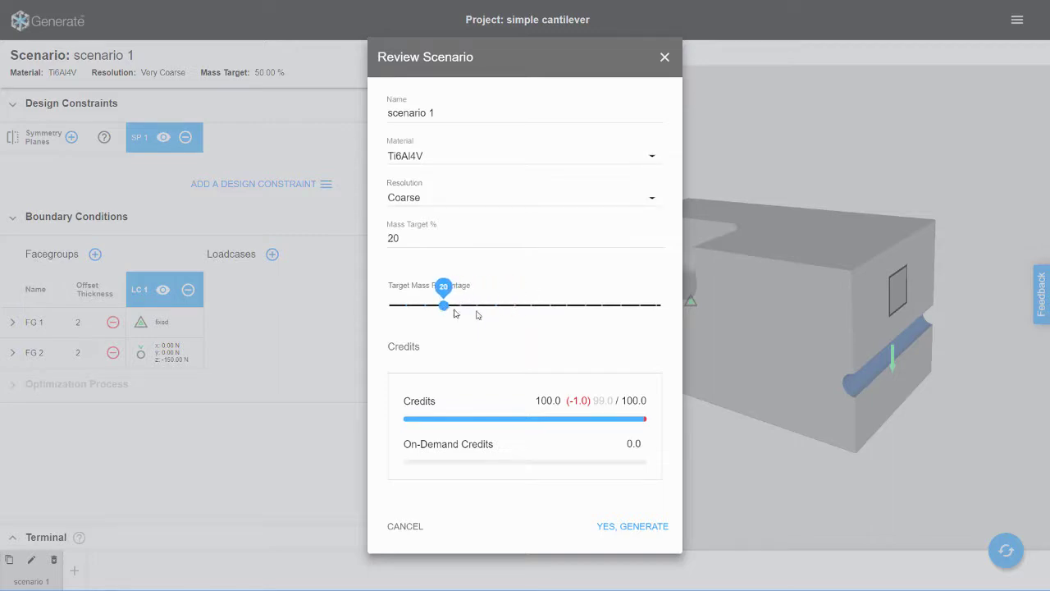
pyautogui.click(633, 529)
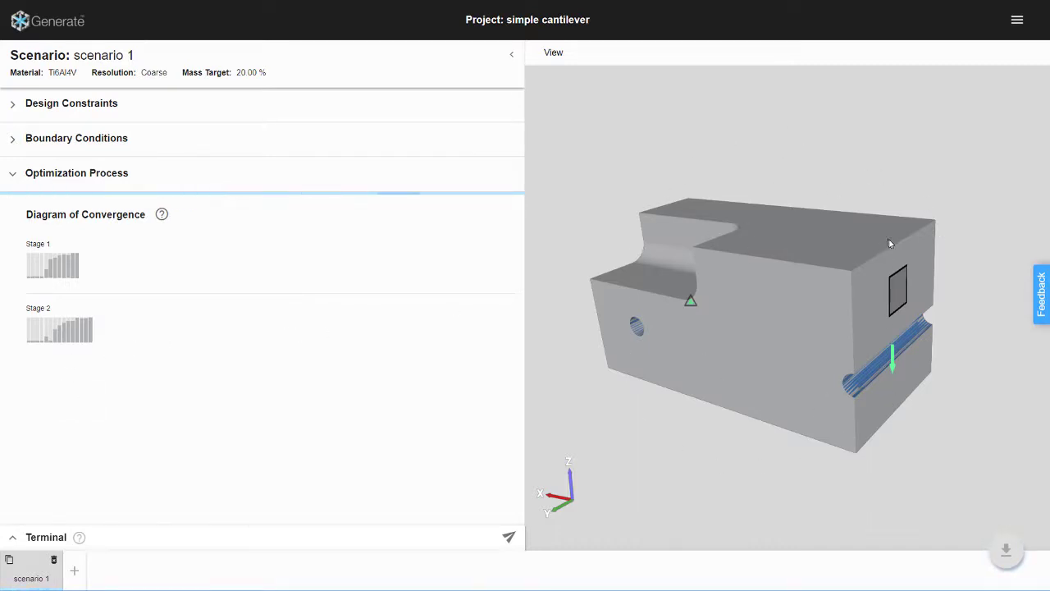
# - Once both convergence stages finish, orbit the result to face its front
pyautogui.moveTo(762, 172); pyautogui.dragTo(815, 166)
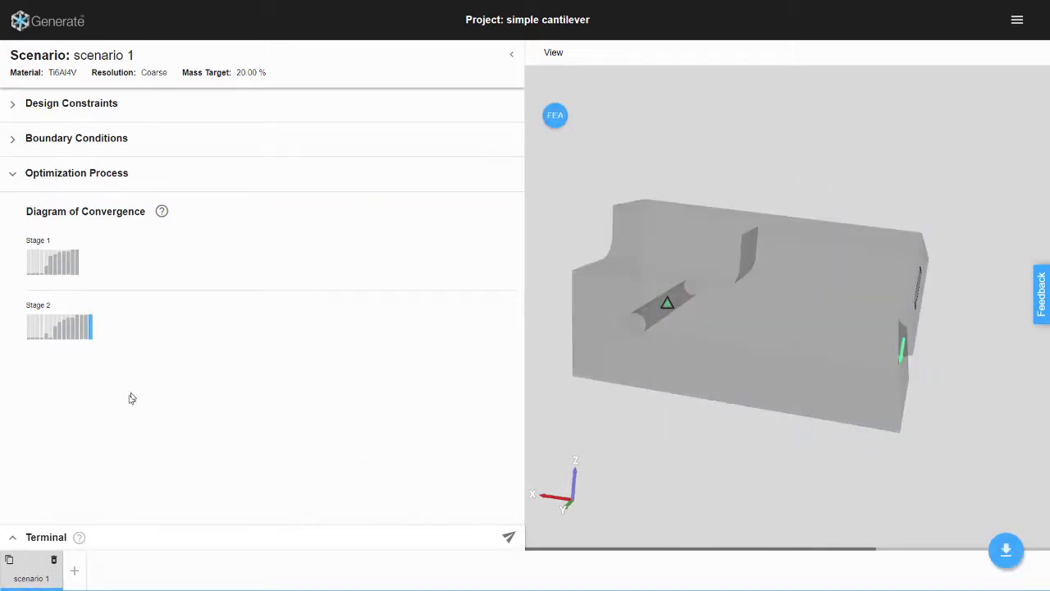
# - Orbit the result to a top-down view and expand the Boundary Conditions section
pyautogui.moveTo(91, 343)
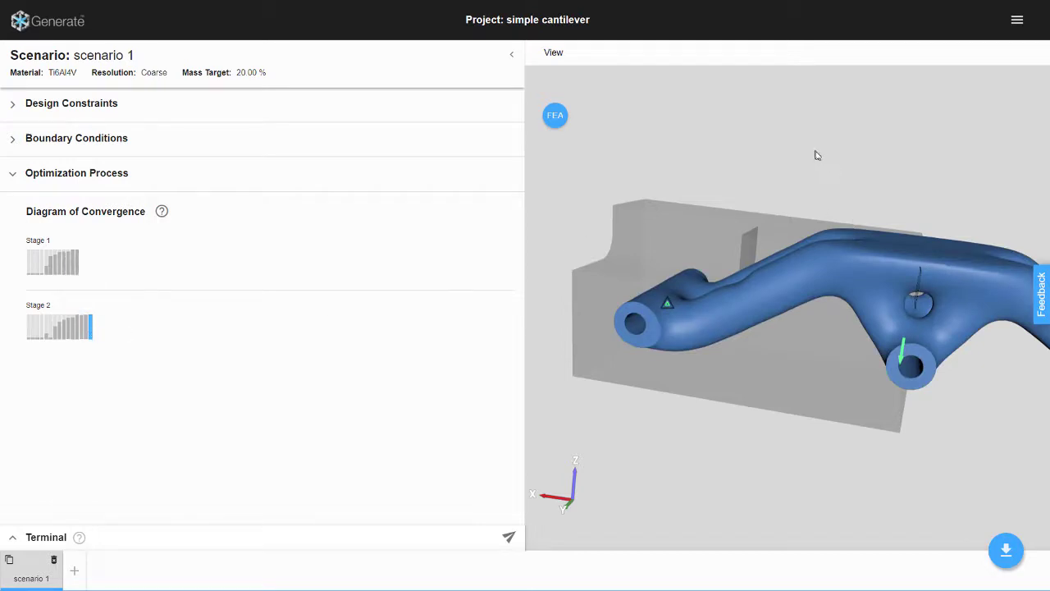
pyautogui.moveTo(816, 155); pyautogui.dragTo(752, 217)
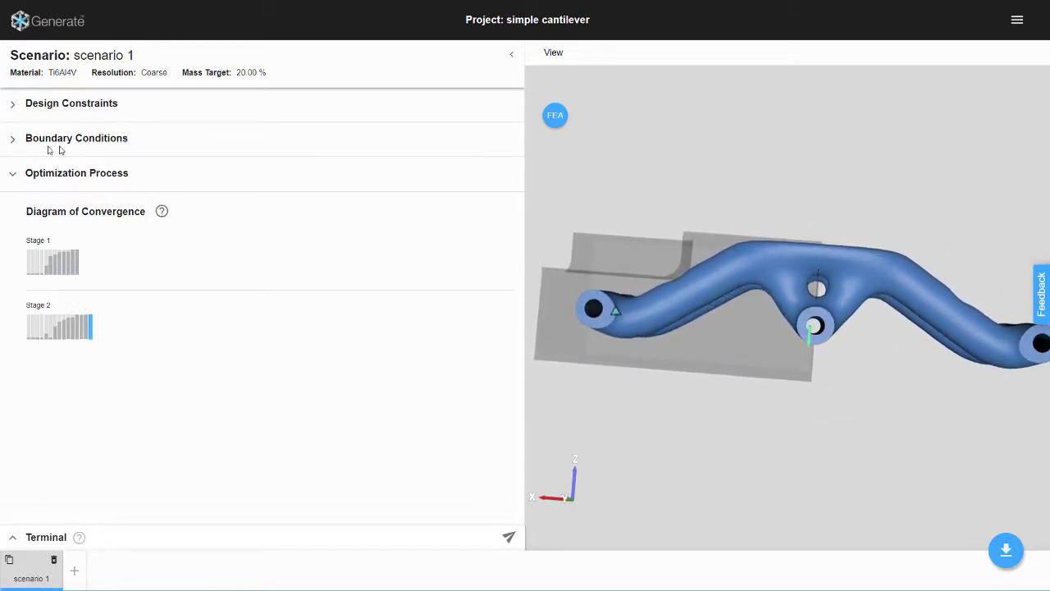
pyautogui.click(15, 143)
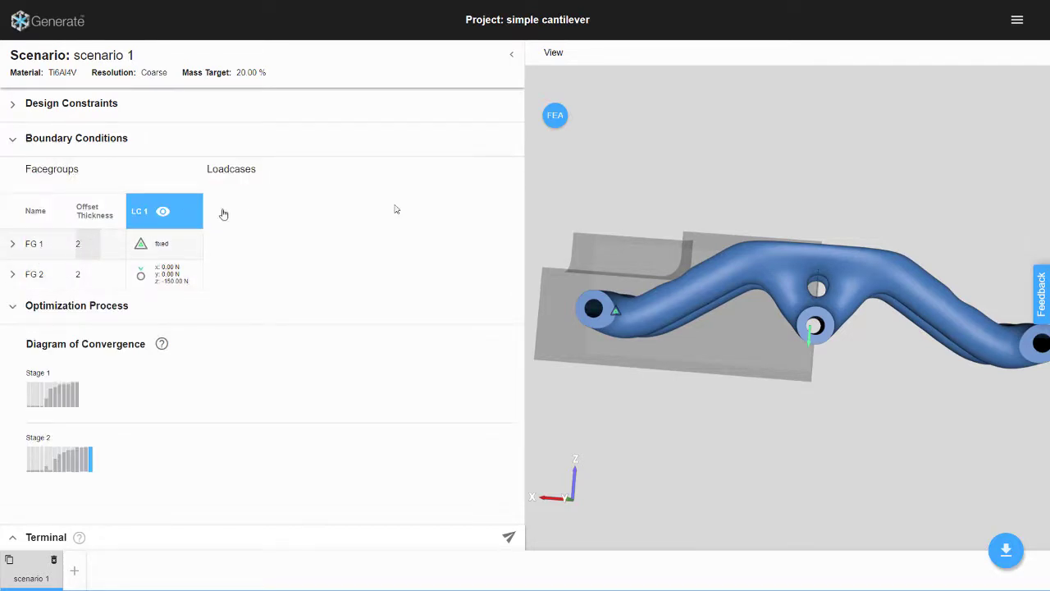
# - Orbit the bracket to view it from the side and expand the Design Constraints section
pyautogui.moveTo(666, 203); pyautogui.dragTo(691, 206)
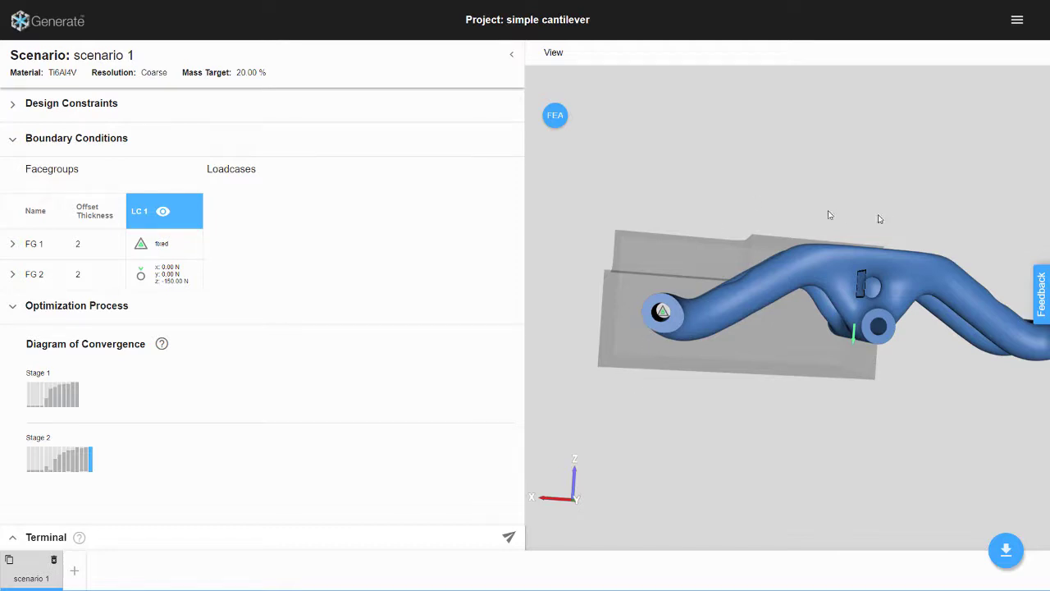
pyautogui.moveTo(883, 209); pyautogui.dragTo(871, 208)
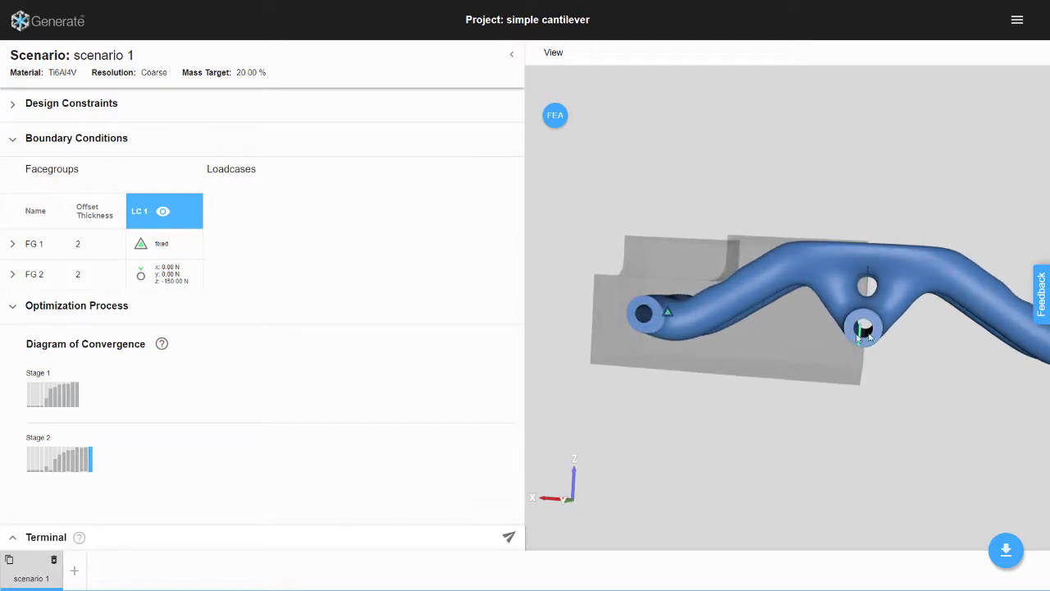
pyautogui.moveTo(863, 337); pyautogui.dragTo(857, 328)
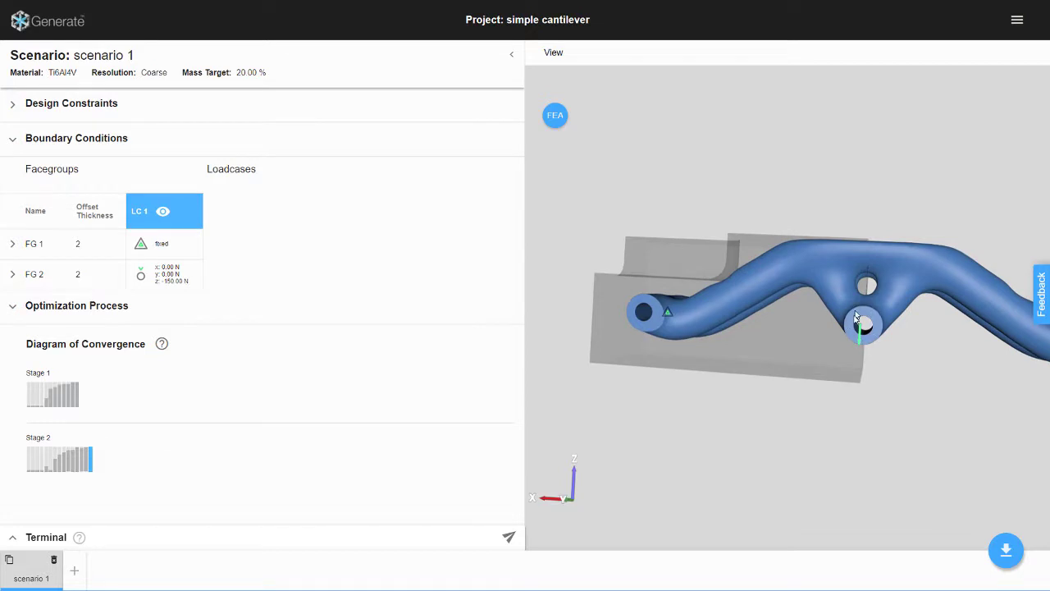
pyautogui.moveTo(828, 162); pyautogui.dragTo(839, 171)
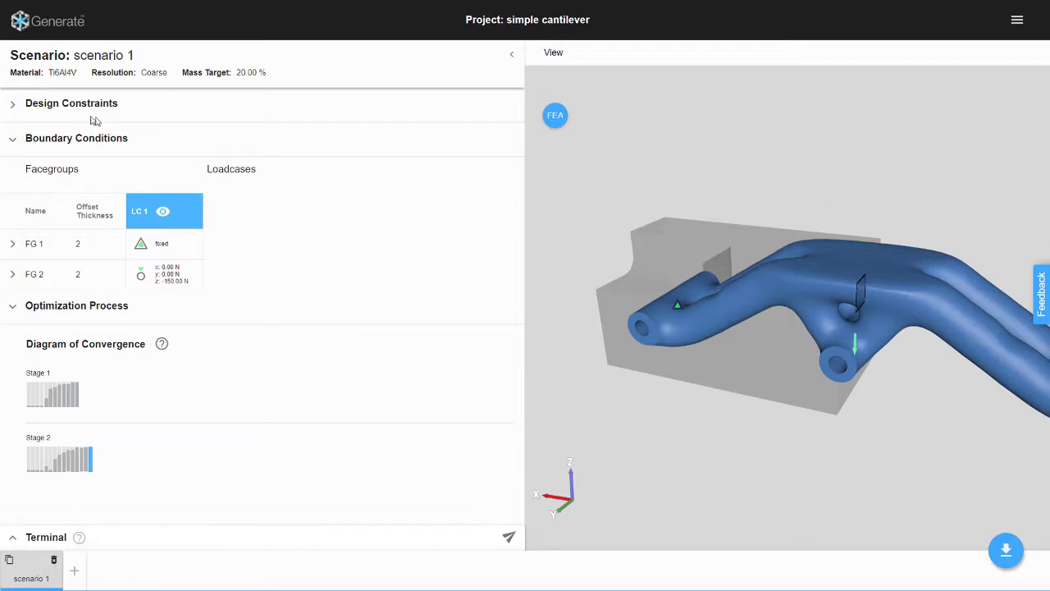
pyautogui.click(14, 105)
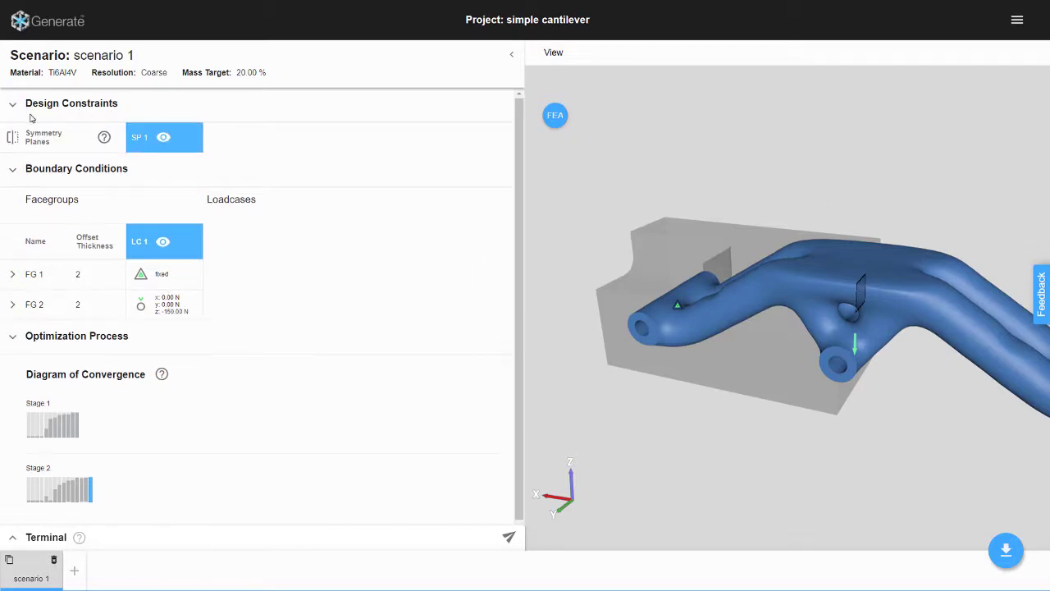